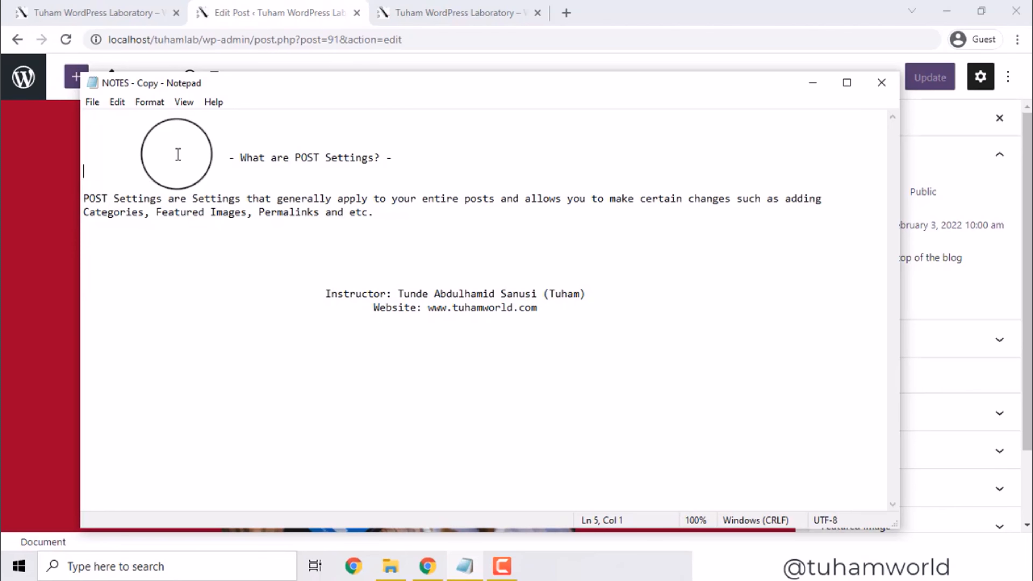
Switch between the coffee post editor and the POST Settings notes in Notepad
click(295, 10)
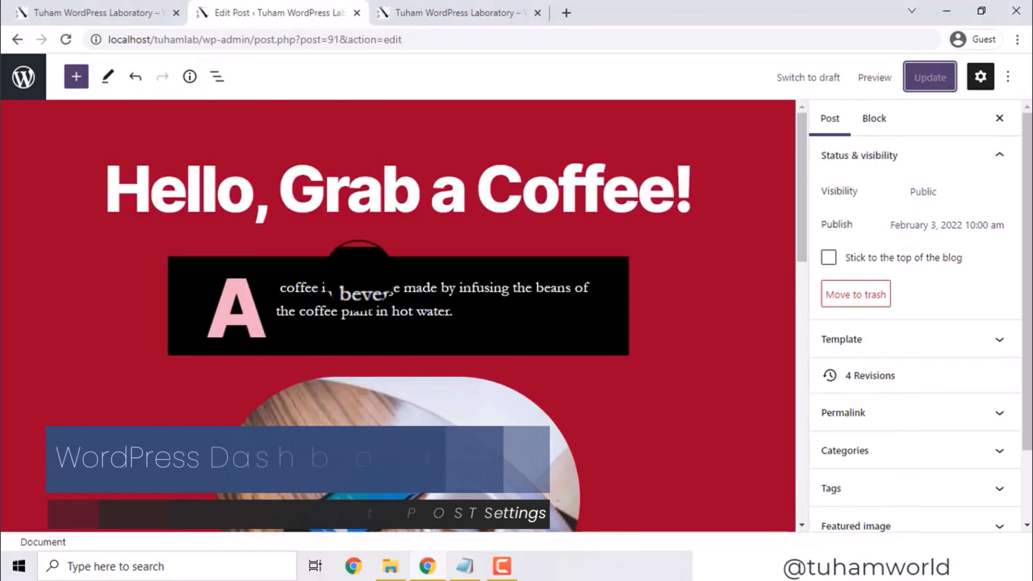
click(358, 273)
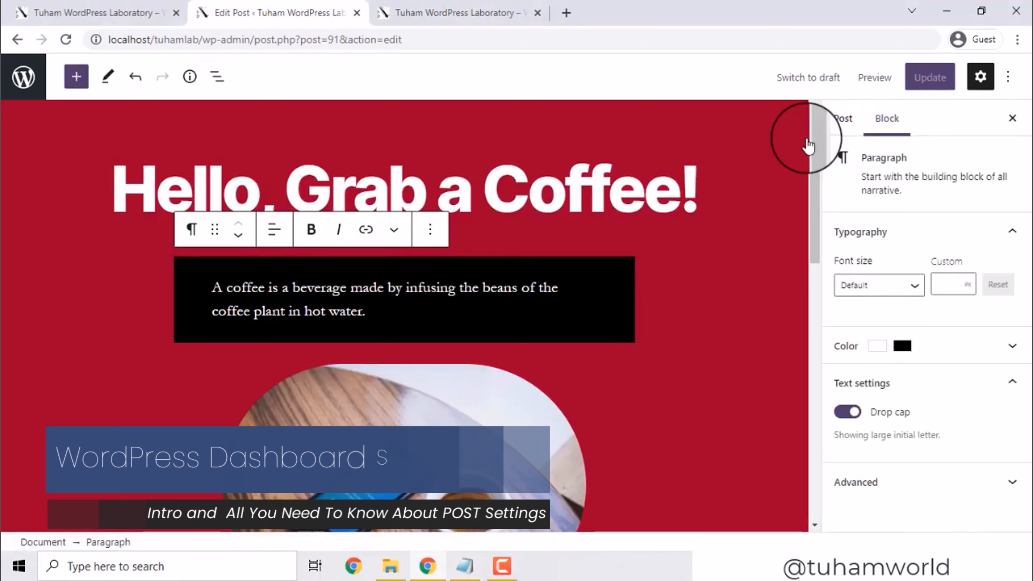
click(465, 565)
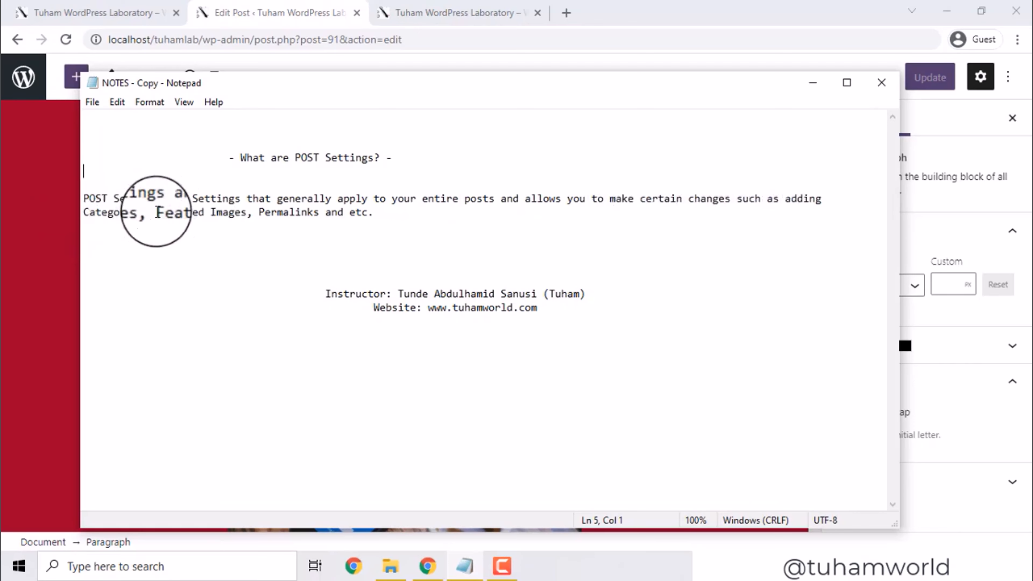
Deselect the paragraph and show the Post sidebar tab with visibility and publish date
click(299, 2)
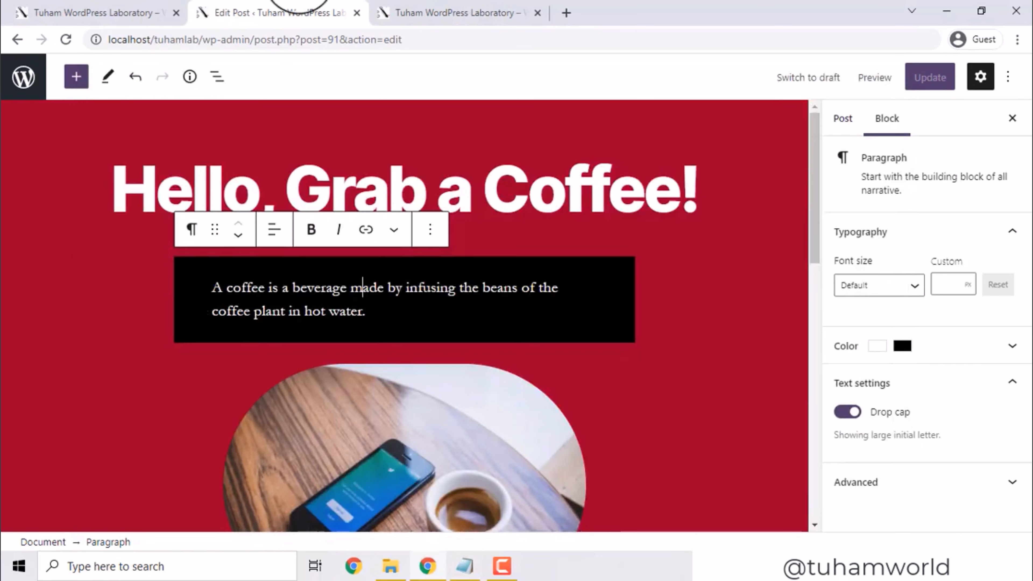
click(528, 210)
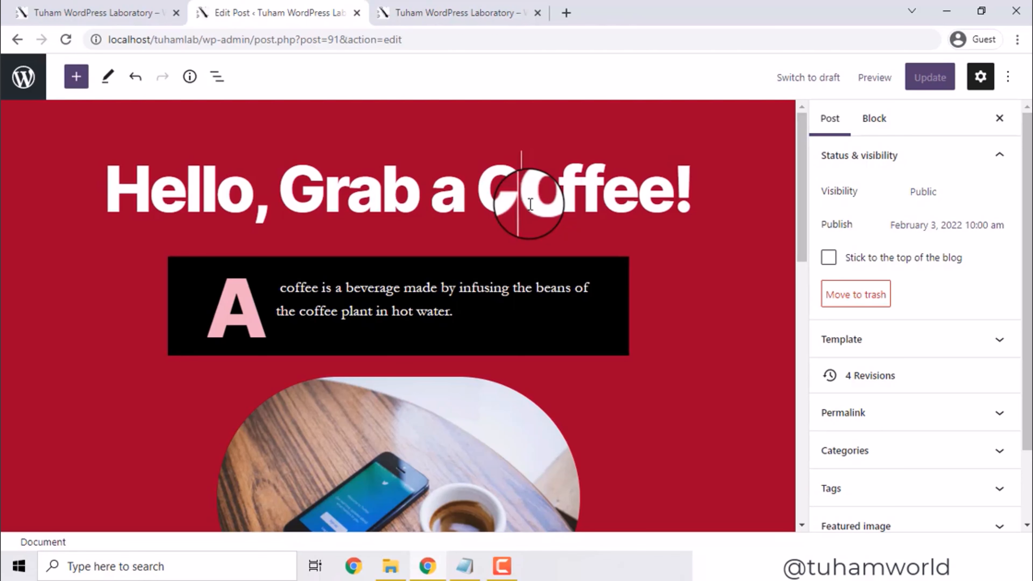
click(980, 81)
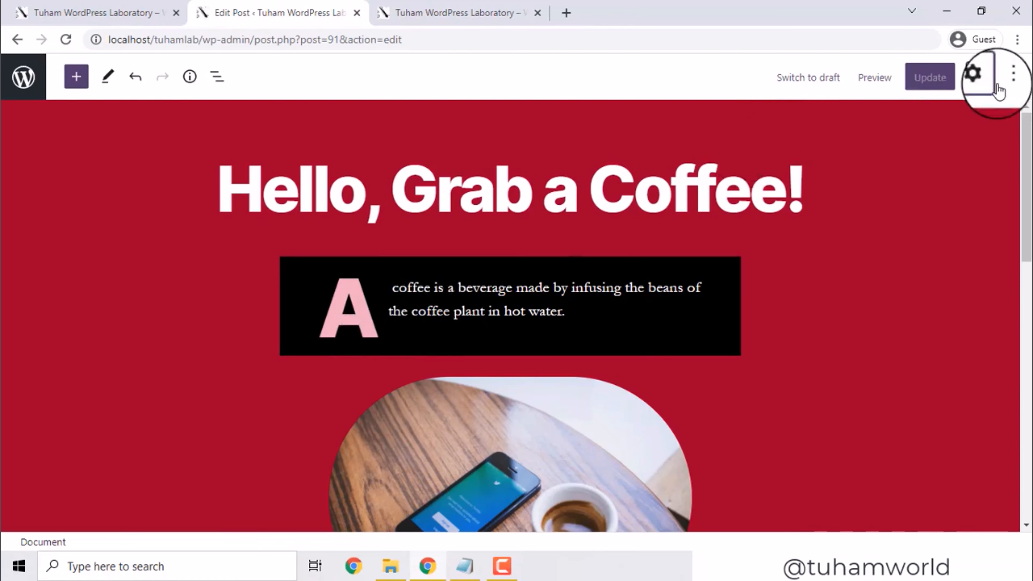
click(984, 88)
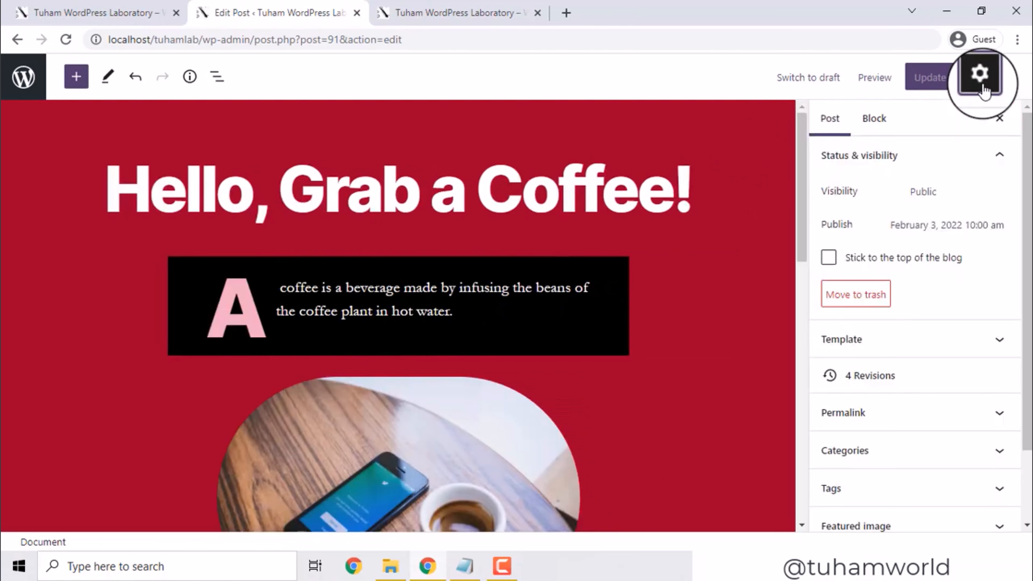
click(831, 122)
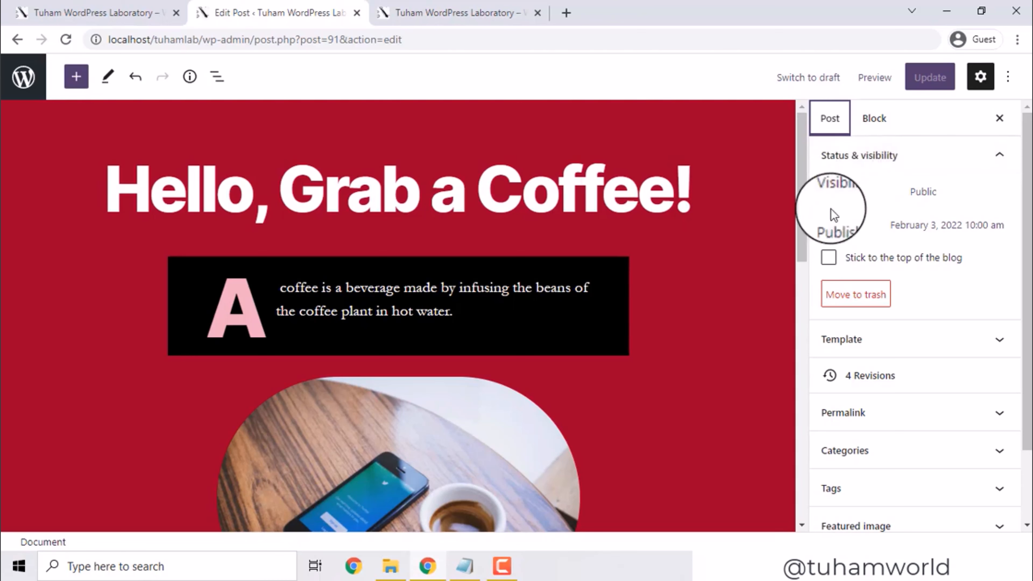
Make the post Password Protected with a password instead of Private, and save the update
click(931, 195)
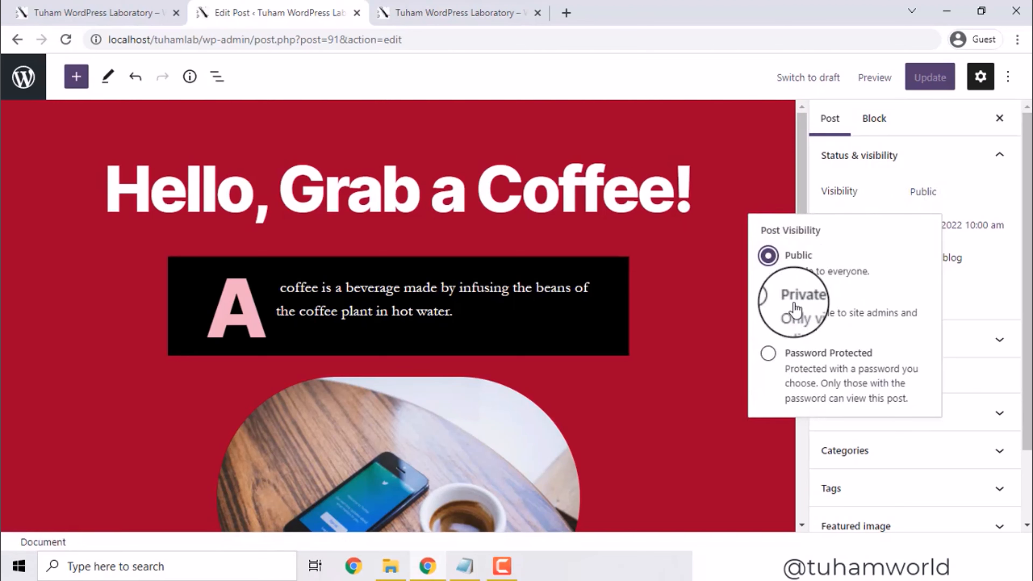
click(768, 299)
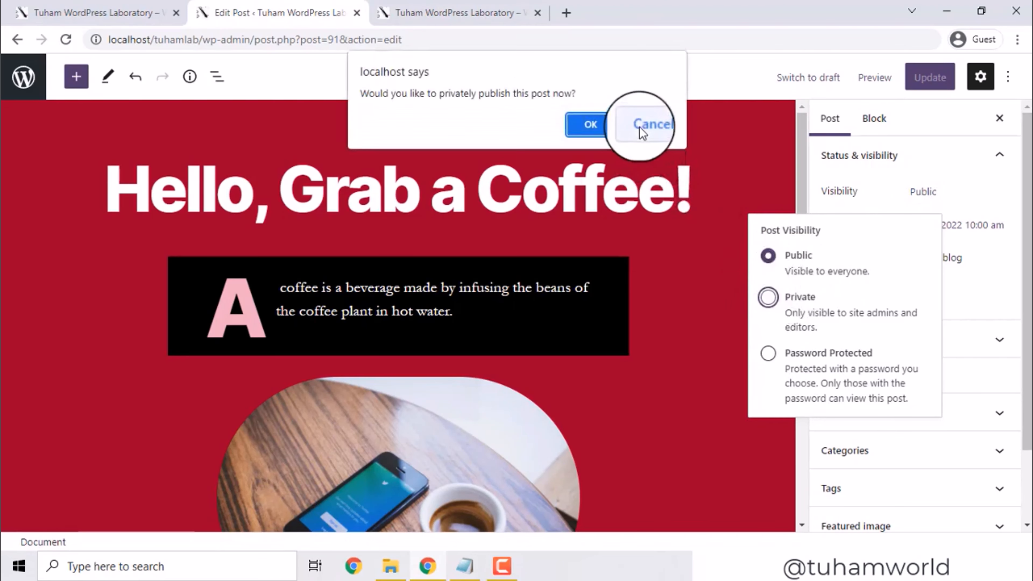
click(649, 125)
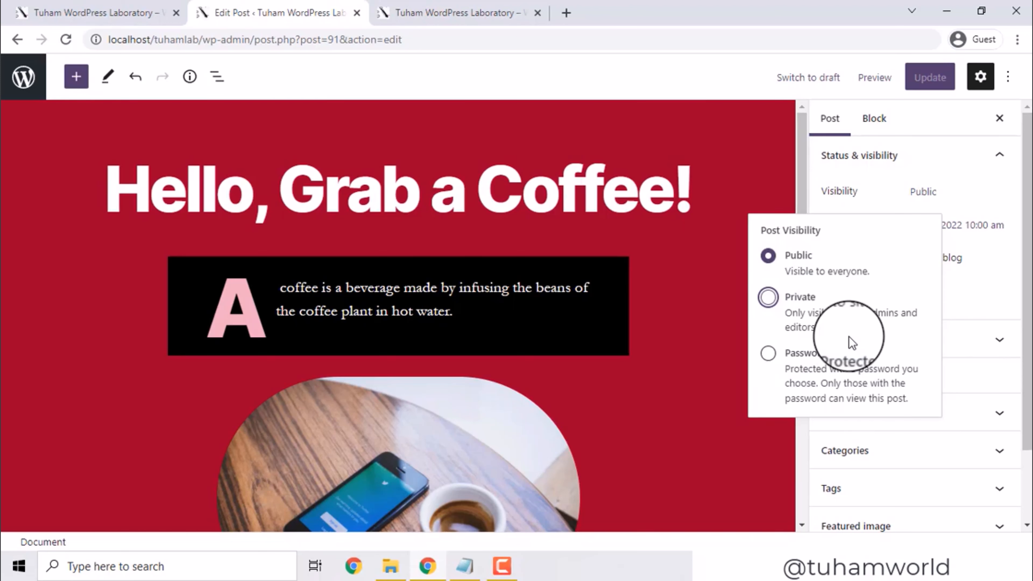
click(768, 353)
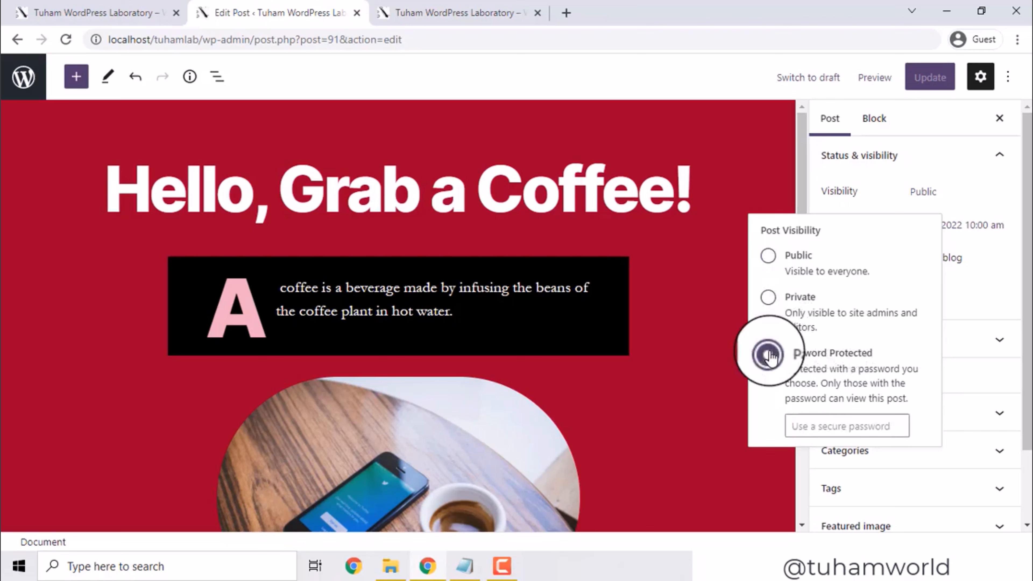
click(813, 424)
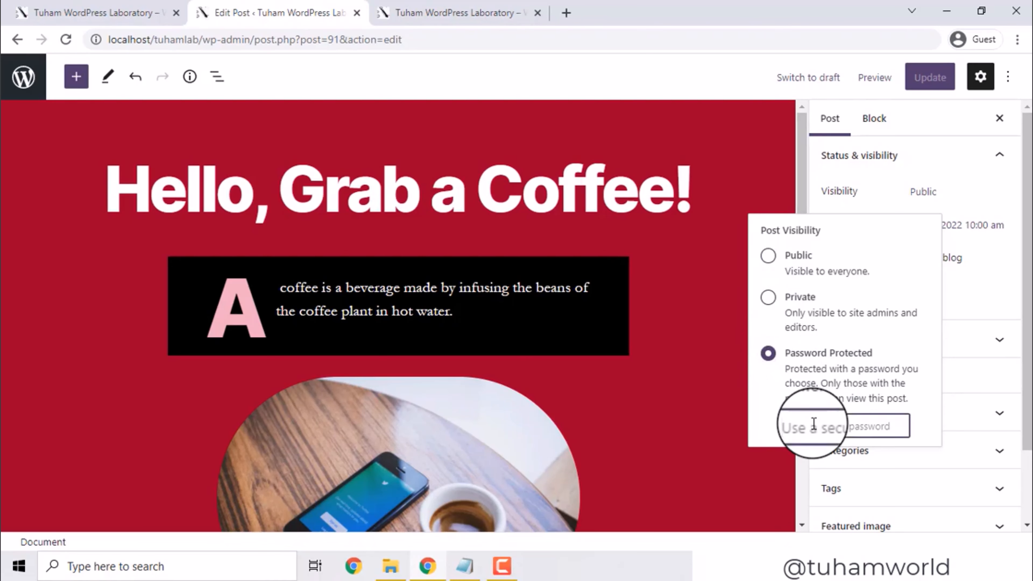
text(helloworld)
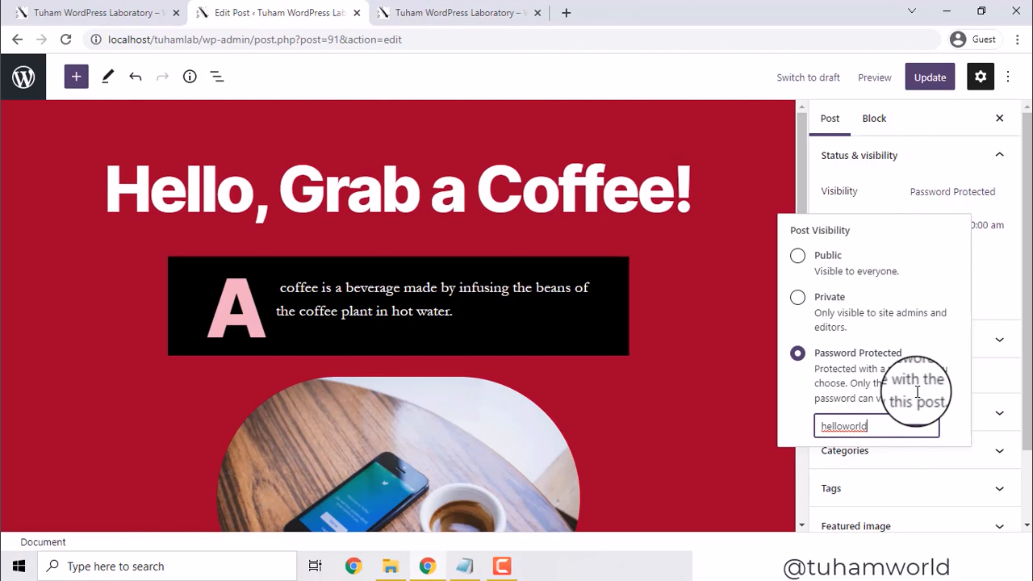
click(938, 81)
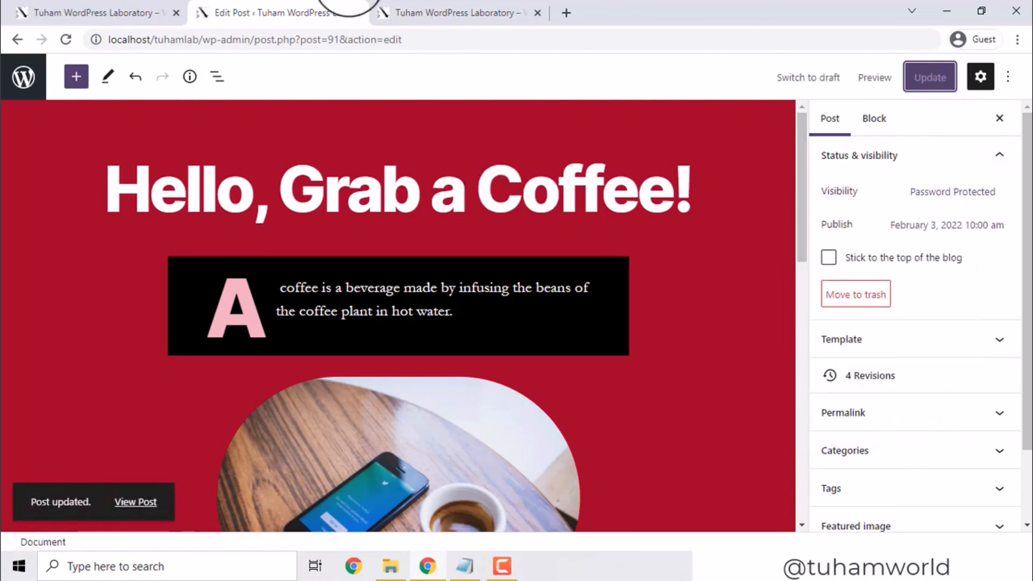
Open the updated coffee post in a new browser tab
click(385, 12)
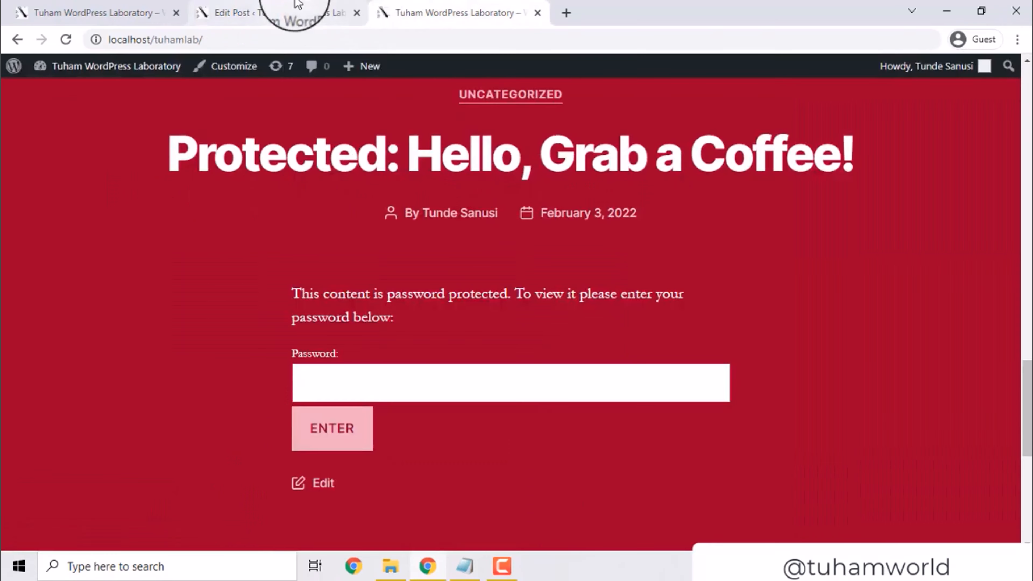
click(293, 10)
right_click(135, 503)
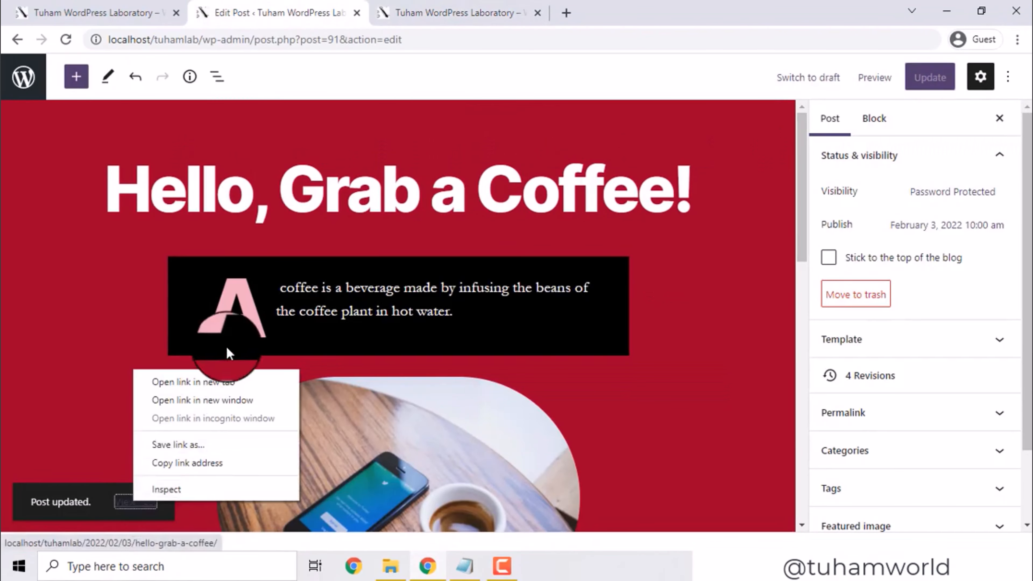
click(213, 383)
click(459, 11)
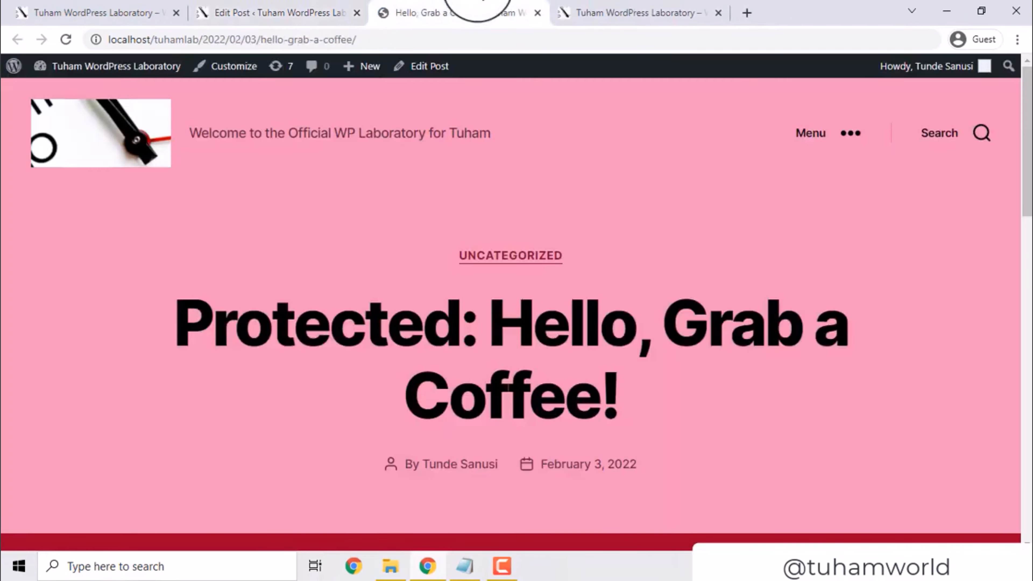
Enter the post password on the front end to unlock the coffee post's content
drag(1027, 132, 1027, 193)
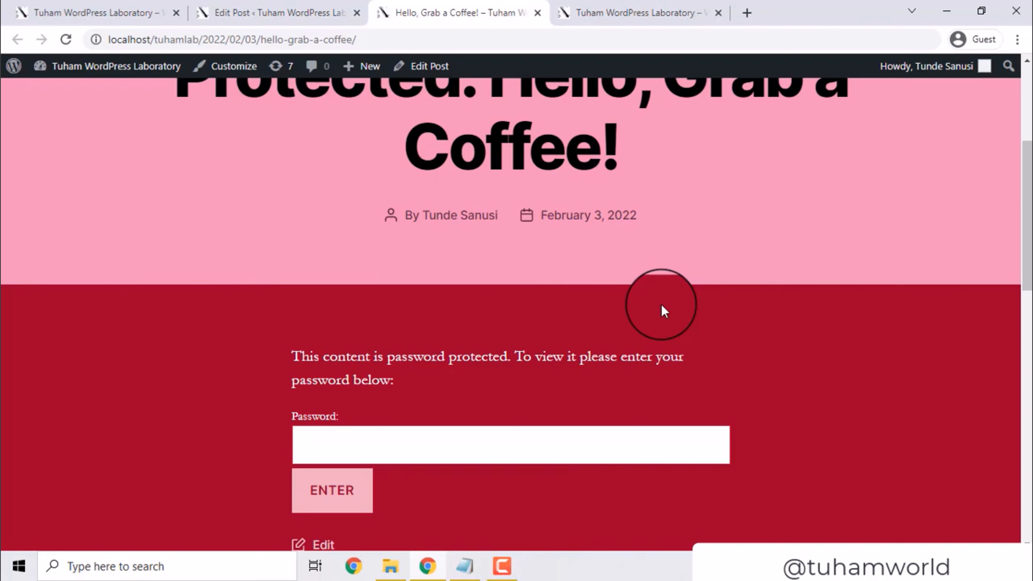
click(430, 433)
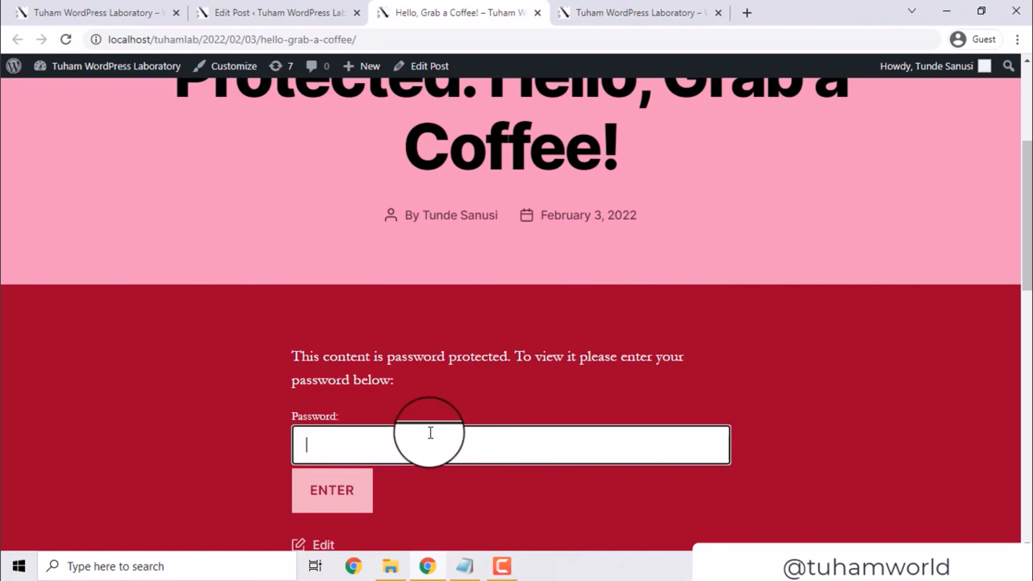
text(•••••••••••)
click(333, 490)
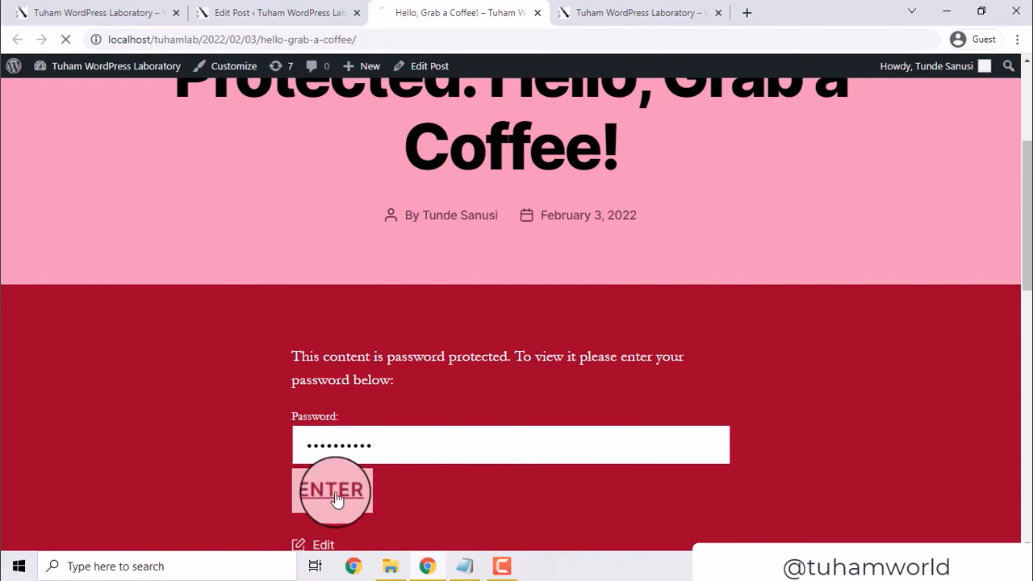
drag(1026, 135, 1027, 296)
click(384, 221)
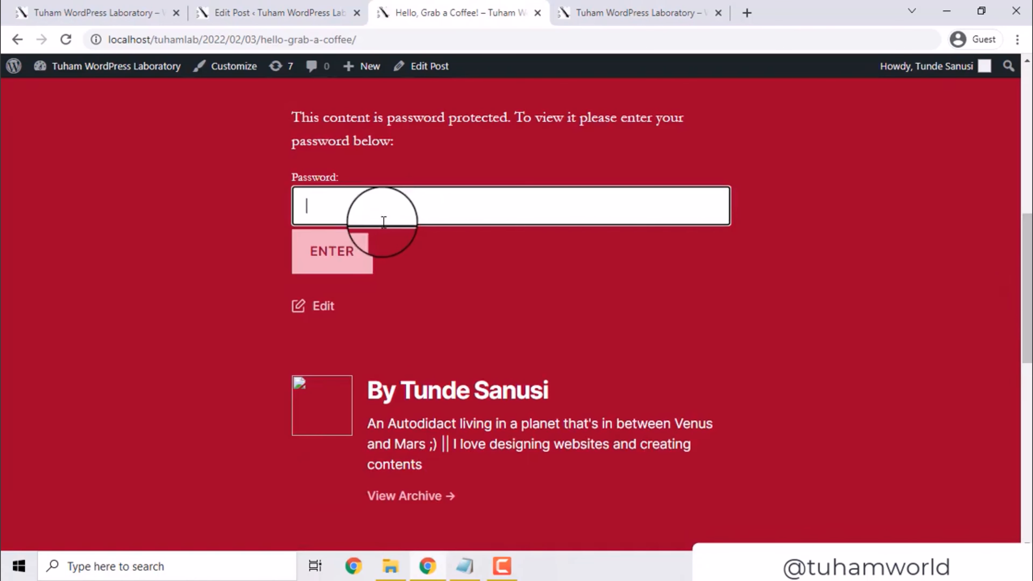
text(••••••••)
key(ctrl+a)
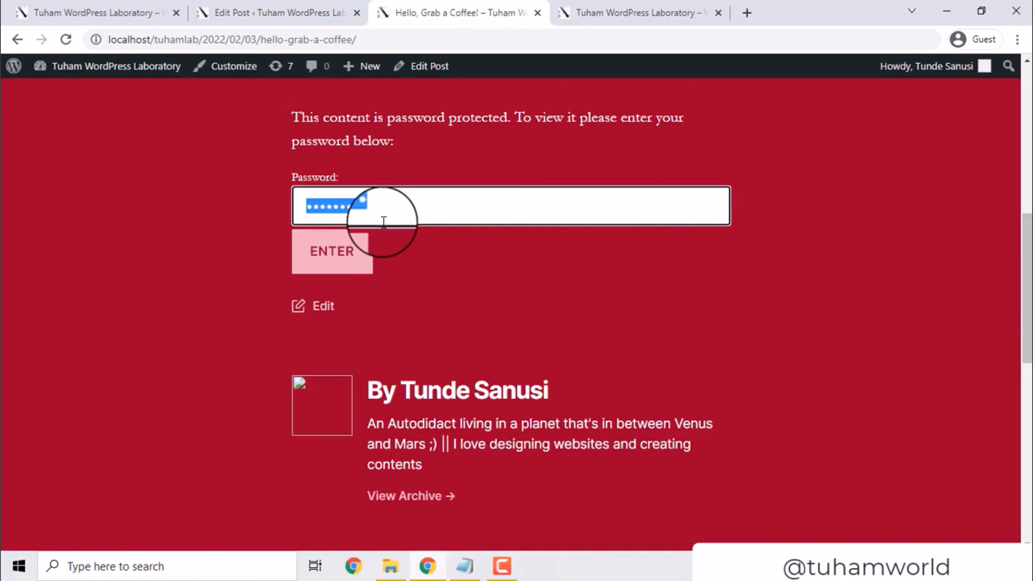
text(•••••••••)
key(Return)
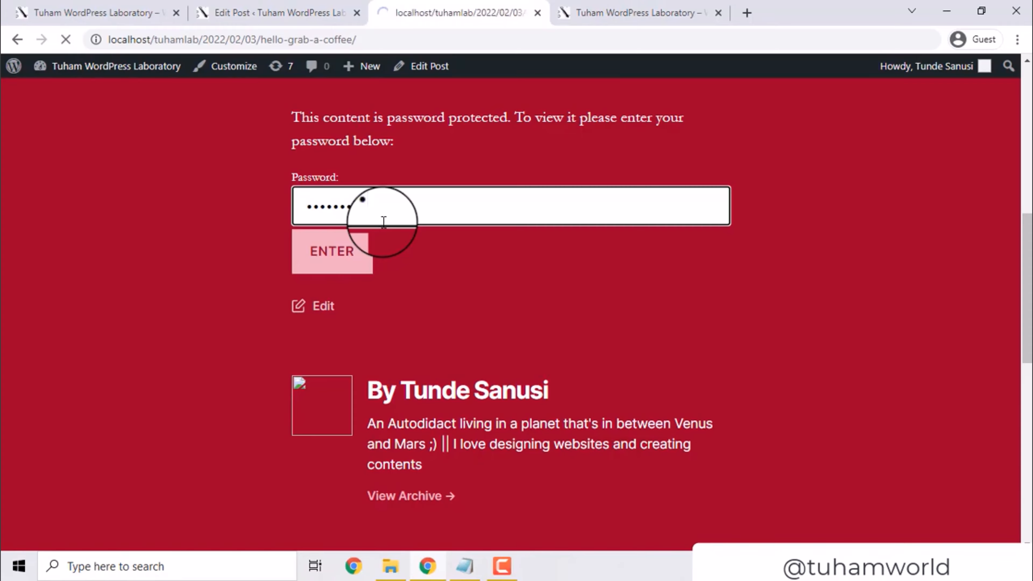
drag(1026, 150, 1032, 211)
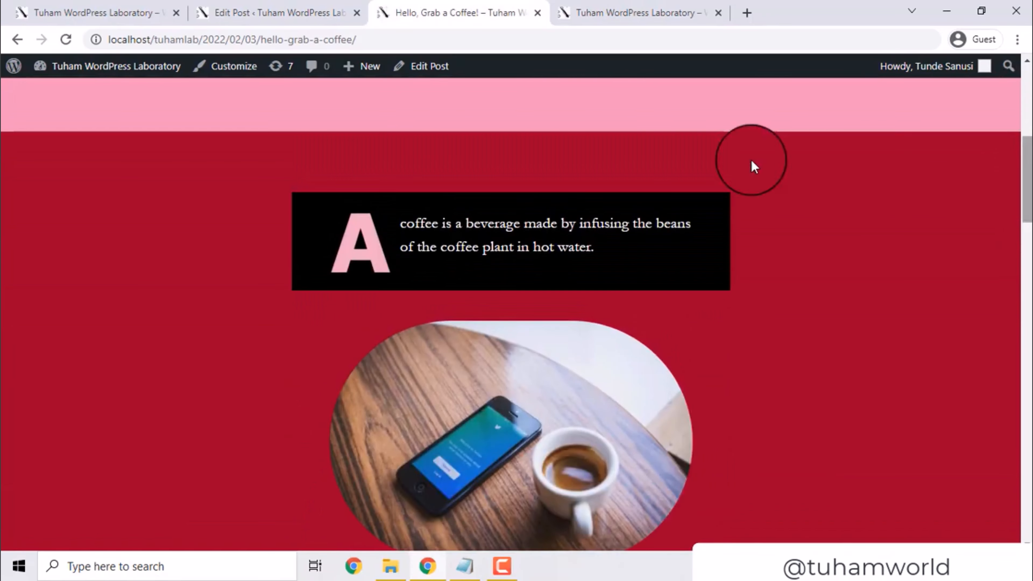
Switch the post's visibility back to Public and bring up the publish date calendar
click(241, 9)
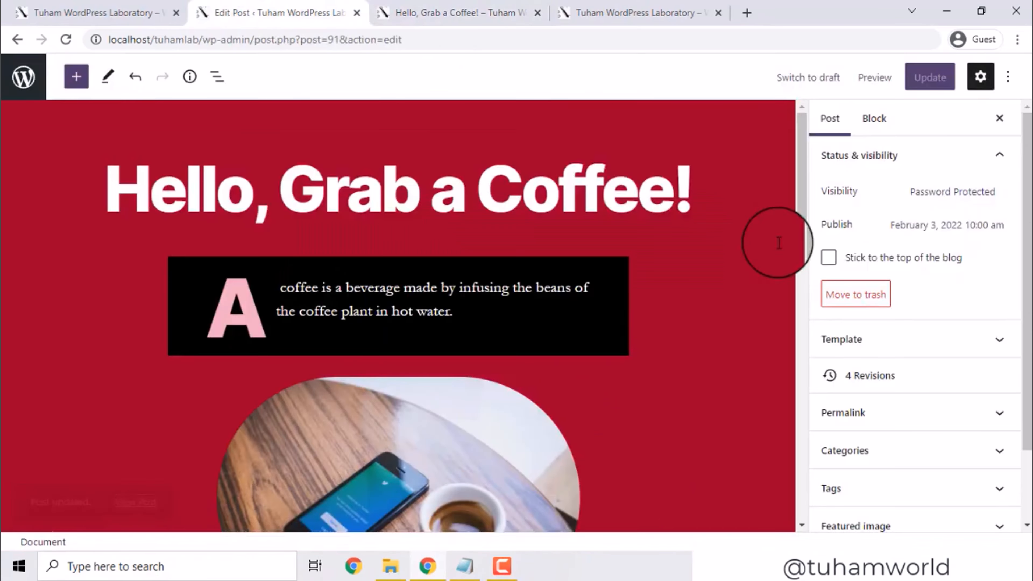
click(940, 198)
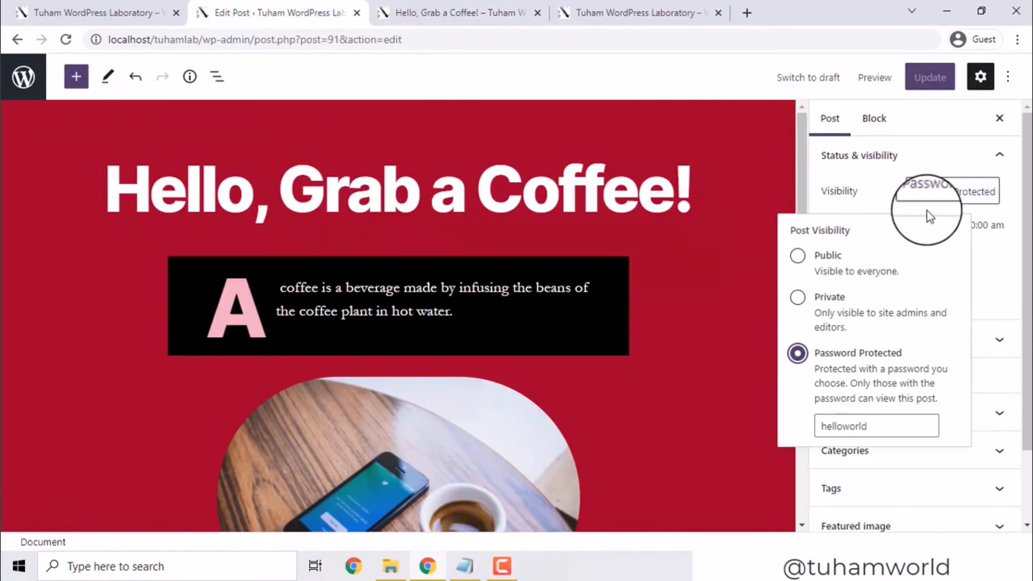
click(823, 268)
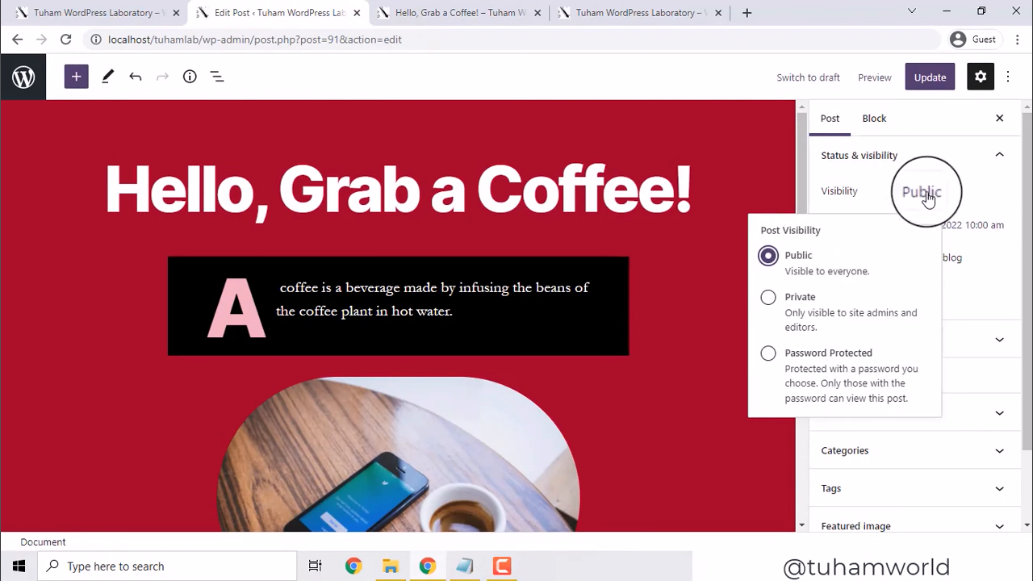
click(881, 196)
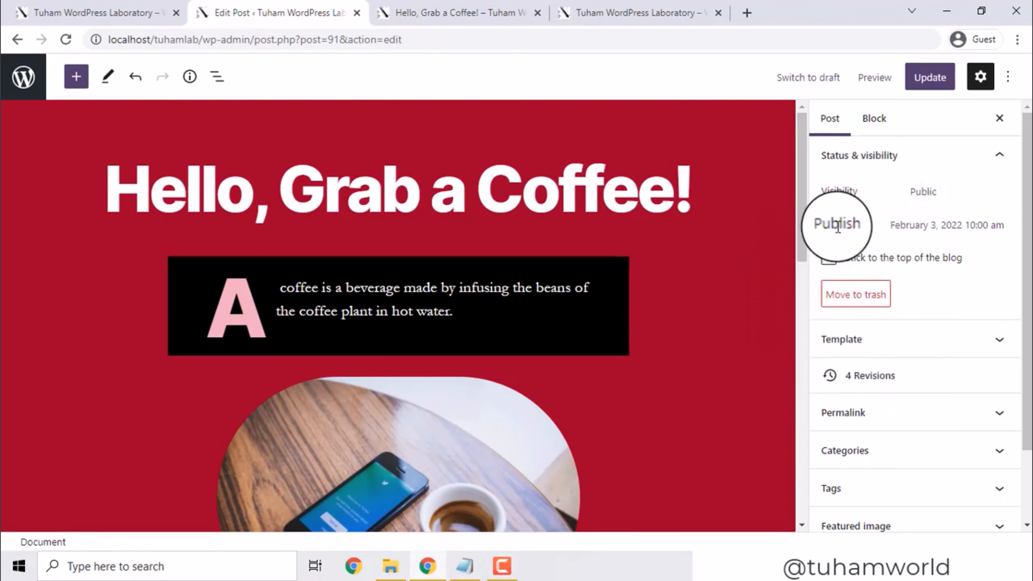
click(900, 237)
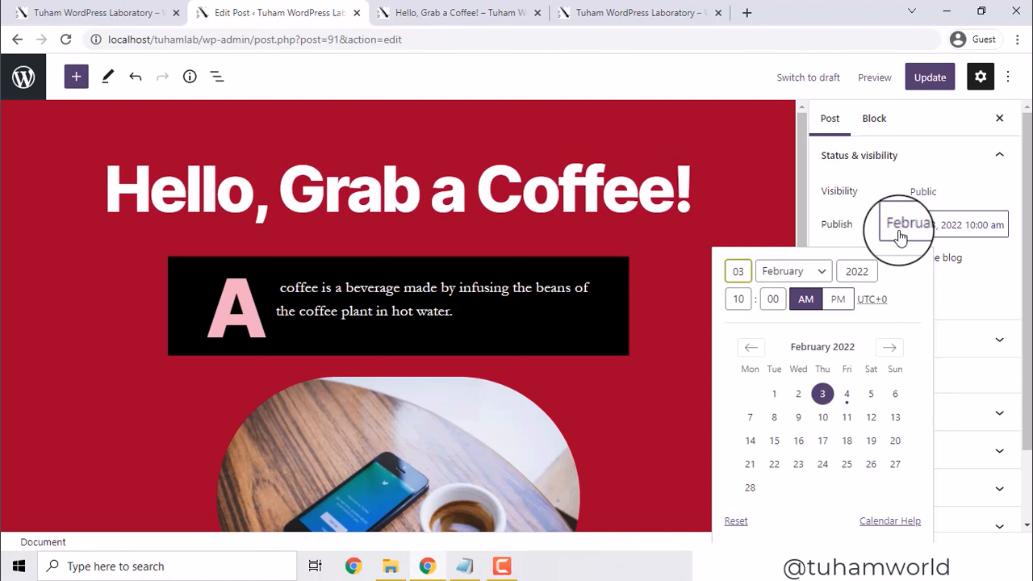
Change the publish day to 20, then correct it to 5 for February 5, 2022, 10:00 am
double_click(740, 271)
text(20)
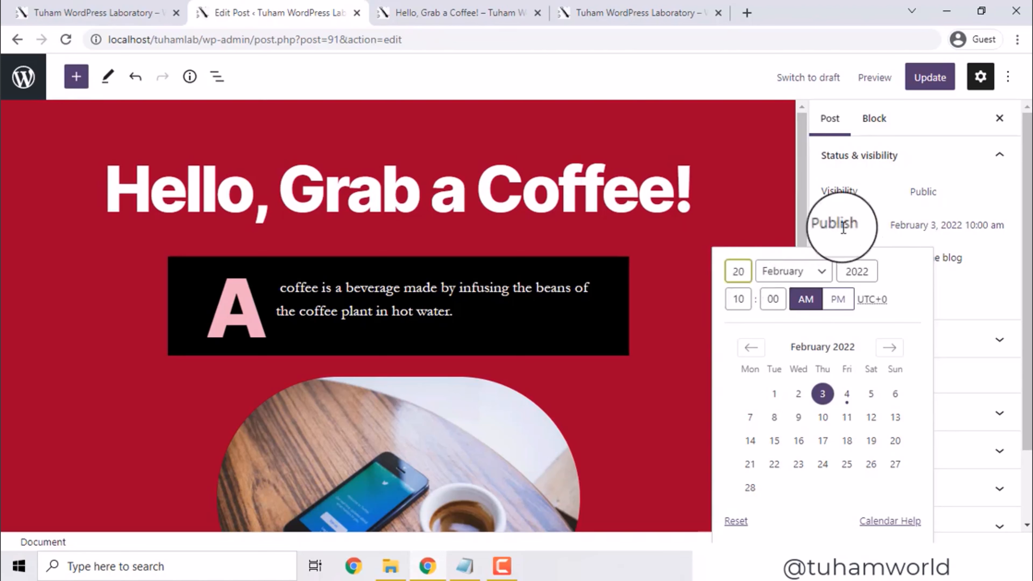
click(810, 294)
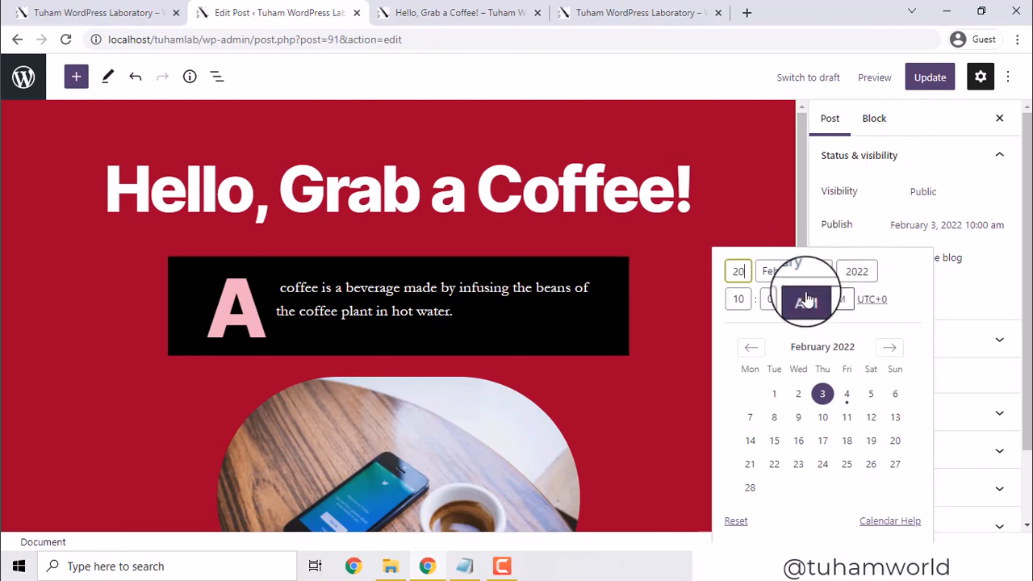
click(866, 228)
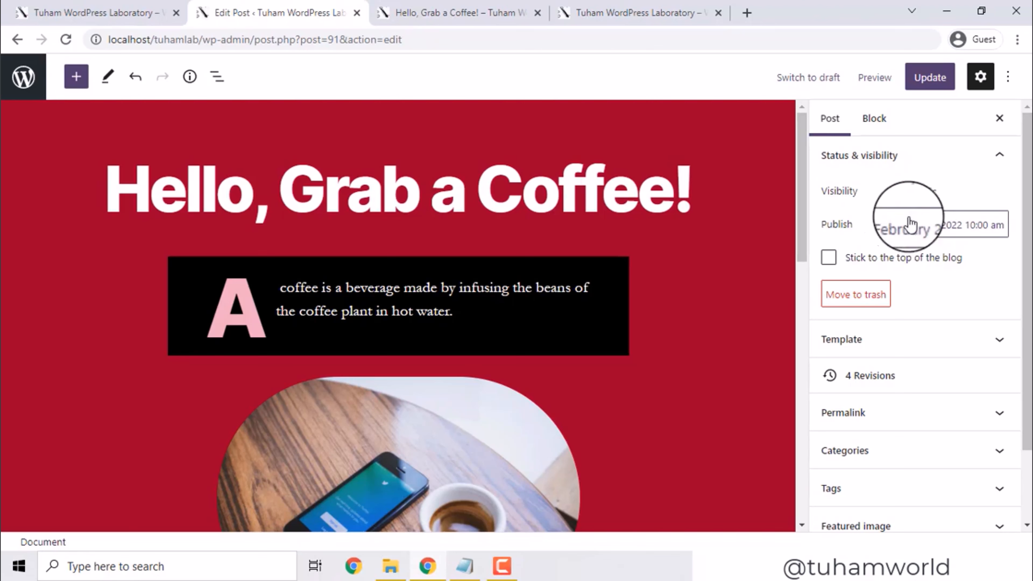
click(903, 222)
drag(750, 273, 729, 274)
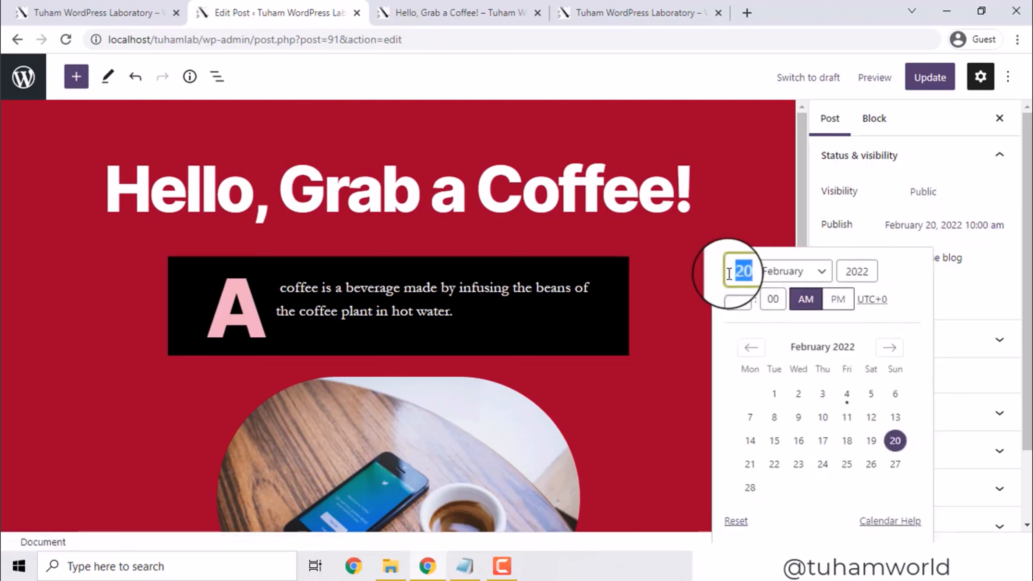
text(5)
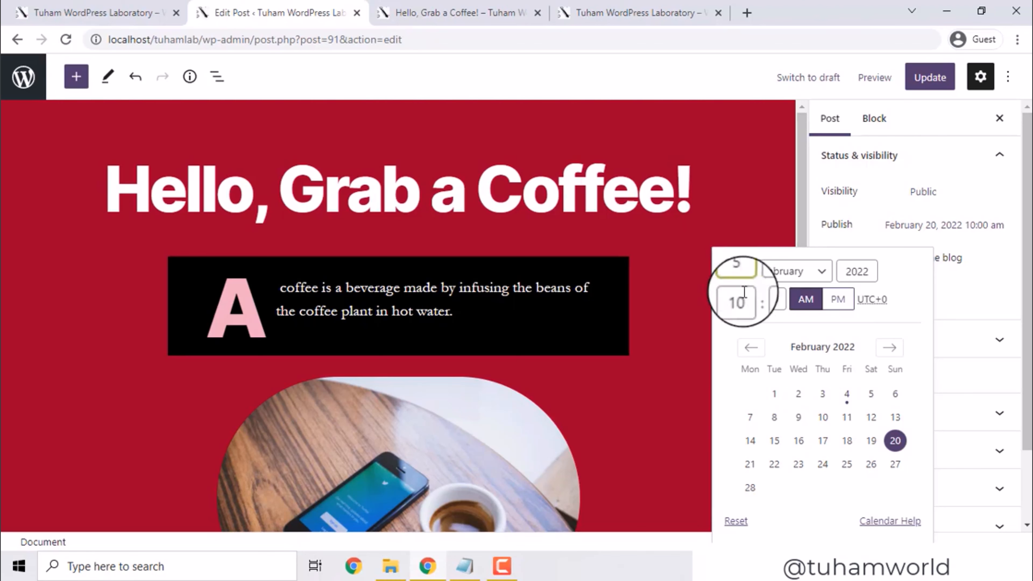
double_click(835, 230)
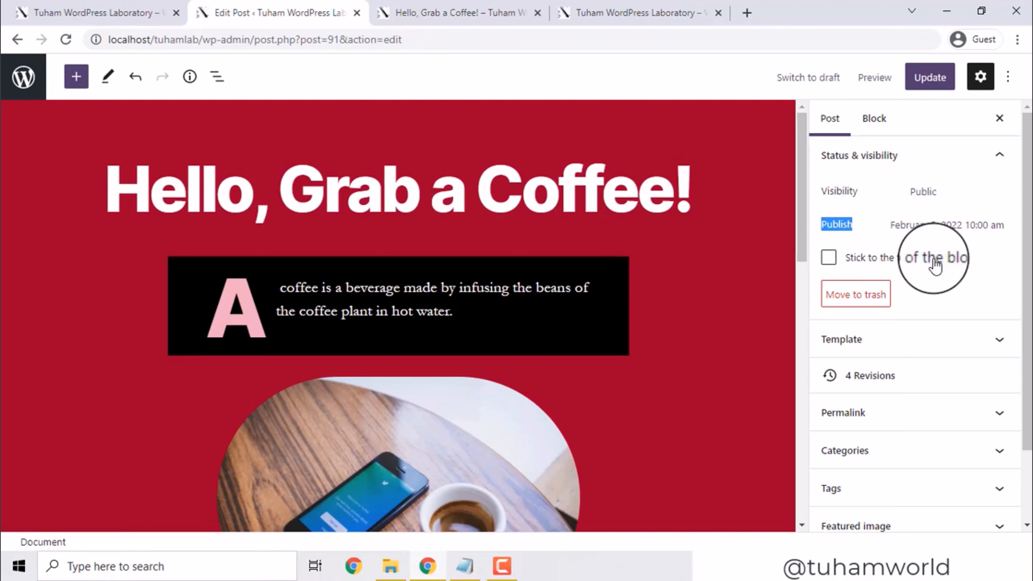
Tick 'Stick to the top of the blog' and expand Permalink showing slug hello-grab-a-coffee
click(829, 261)
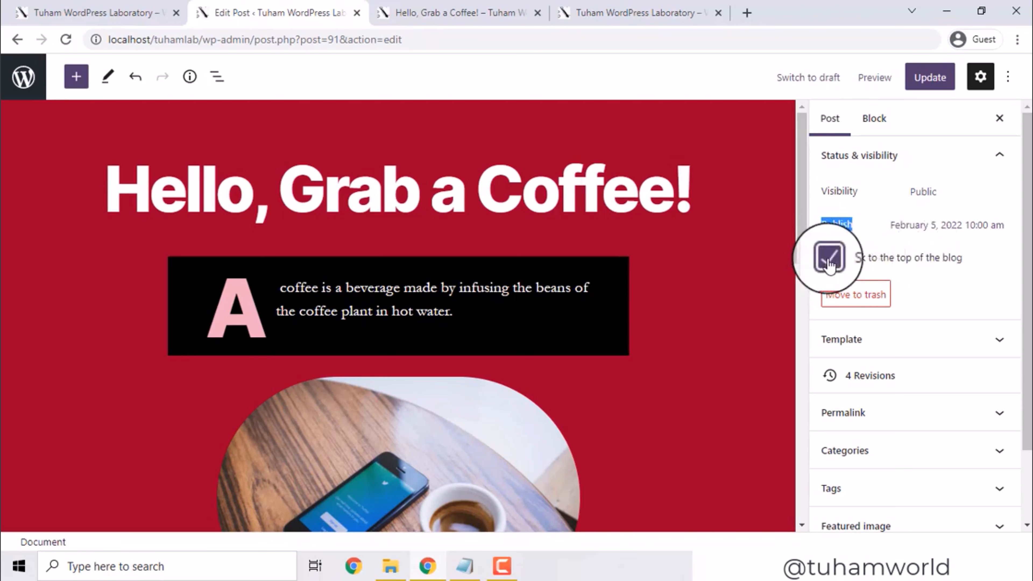
click(829, 264)
click(830, 264)
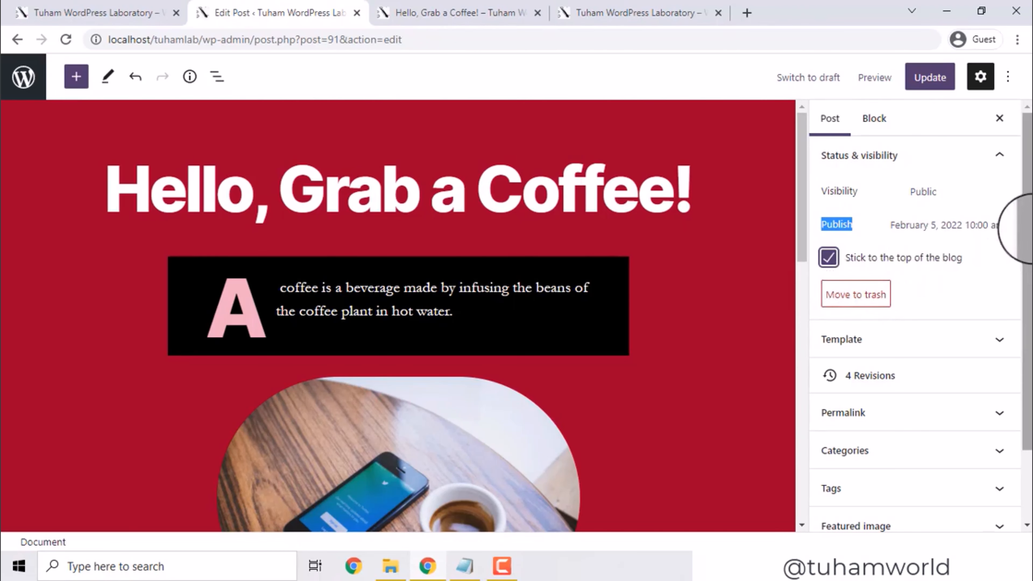
drag(1026, 231, 1027, 302)
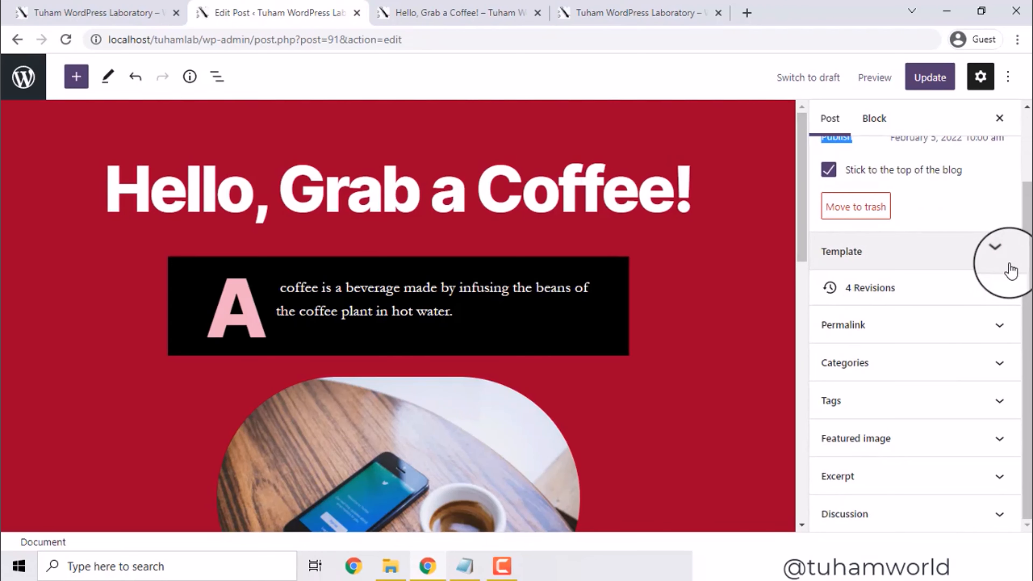
click(935, 323)
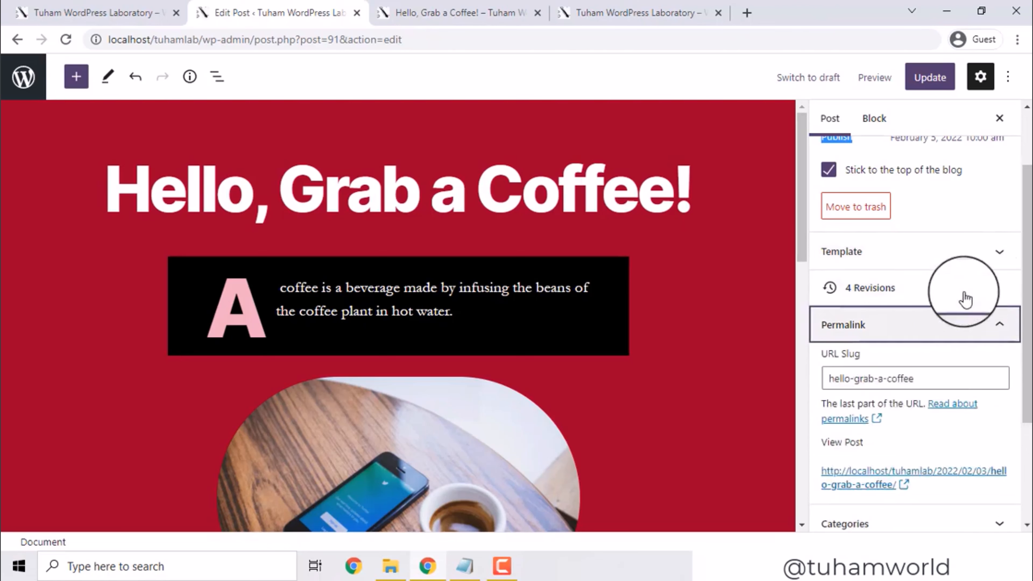
Compare the site's front page and published coffee post tabs before editing the slug
drag(1026, 272, 1027, 293)
click(826, 350)
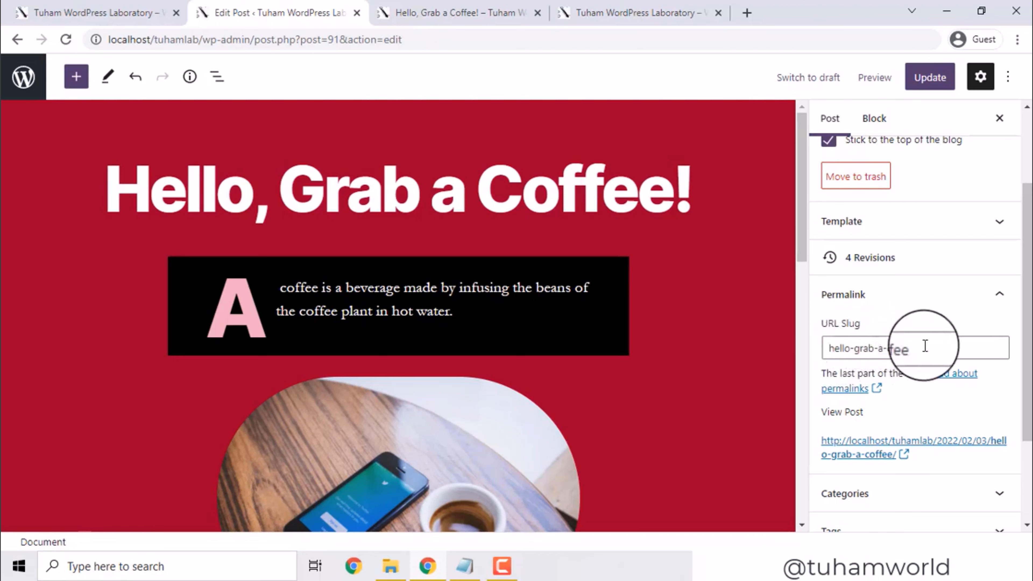
click(626, 13)
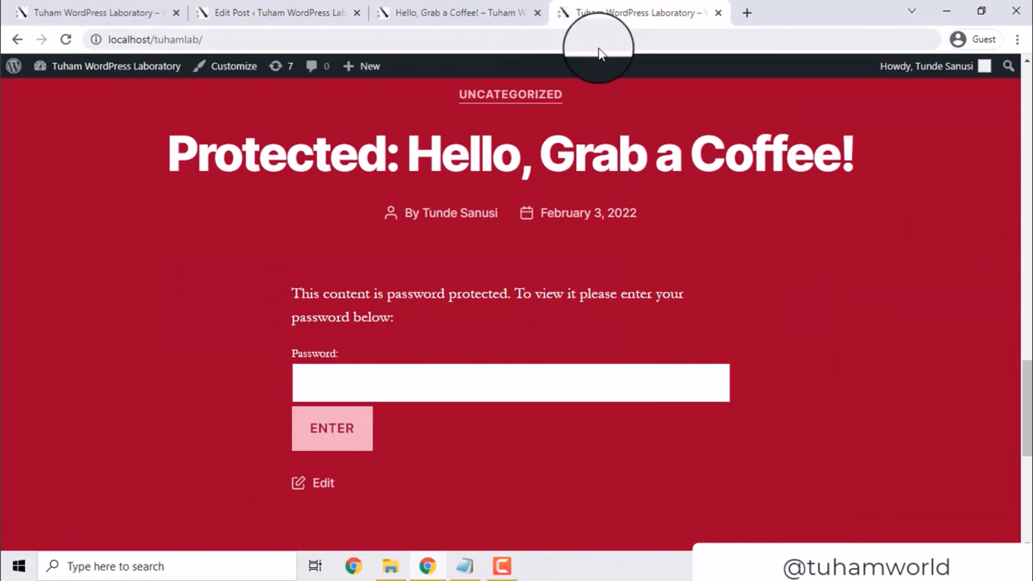
click(472, 10)
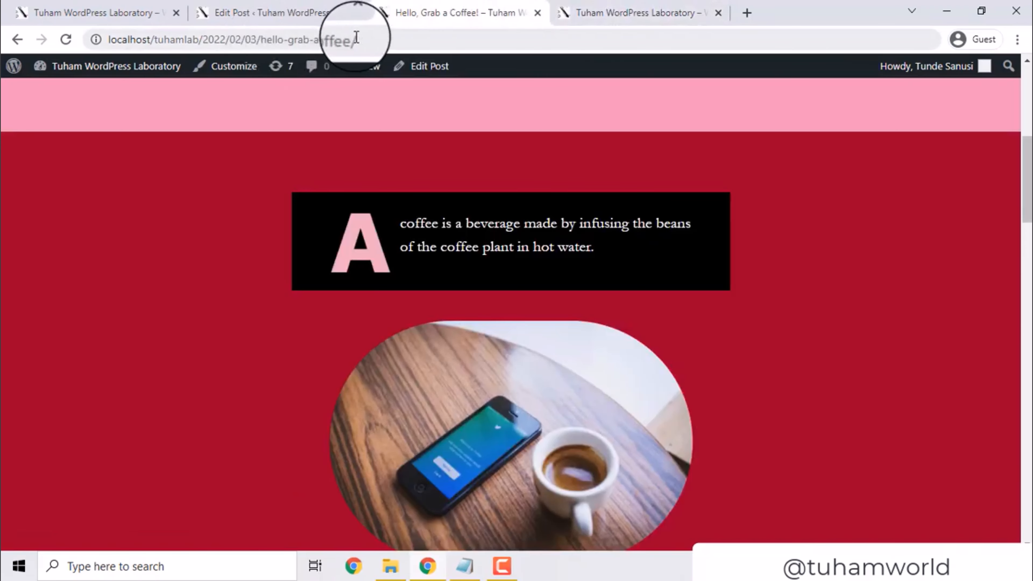
click(301, 12)
Replace the URL slug with grab-a-coffee and collapse the Permalink panel
click(892, 349)
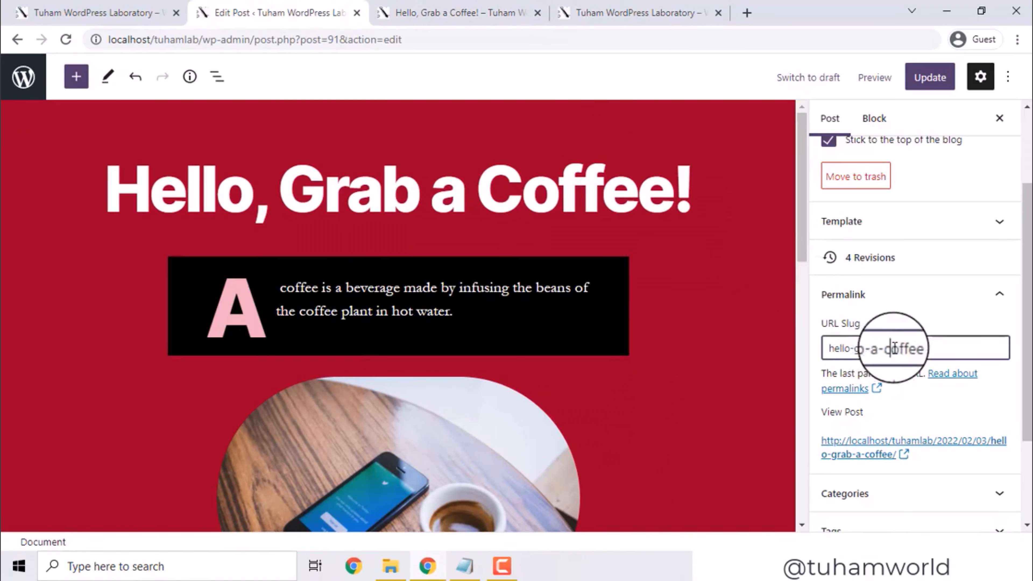
key(ctrl+a)
text(grab-a-c)
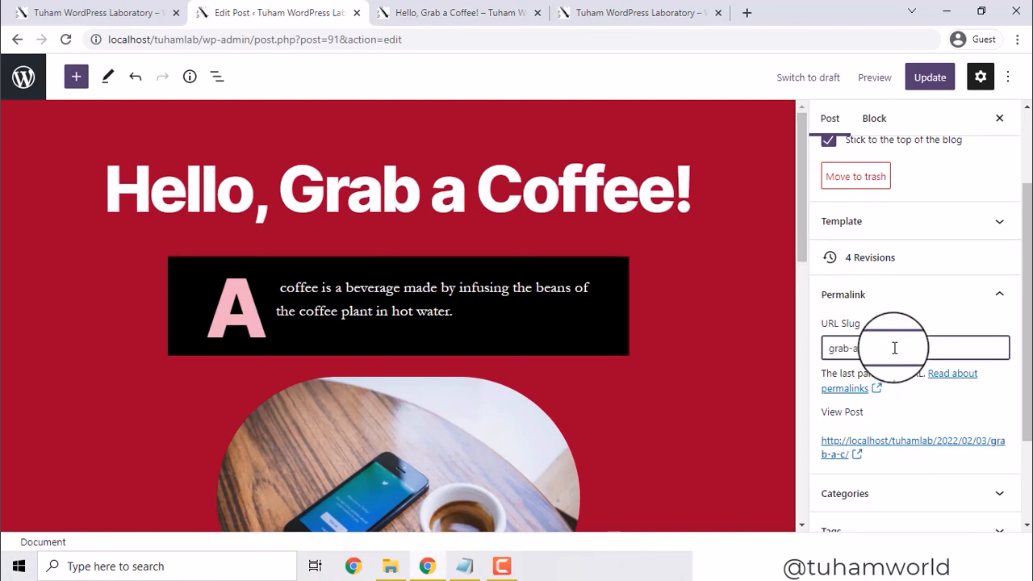
text(offeee)
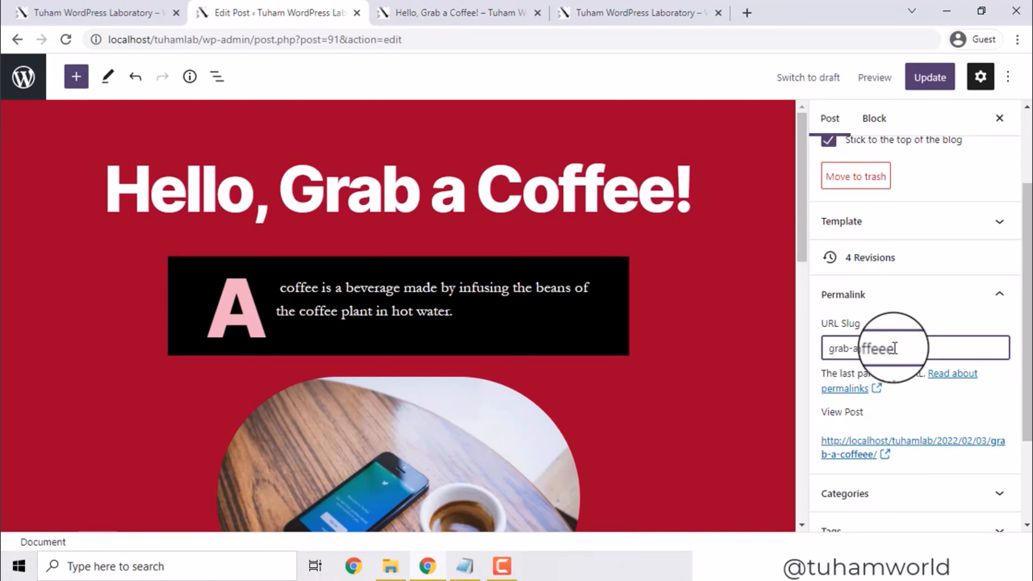
key(BackSpace)
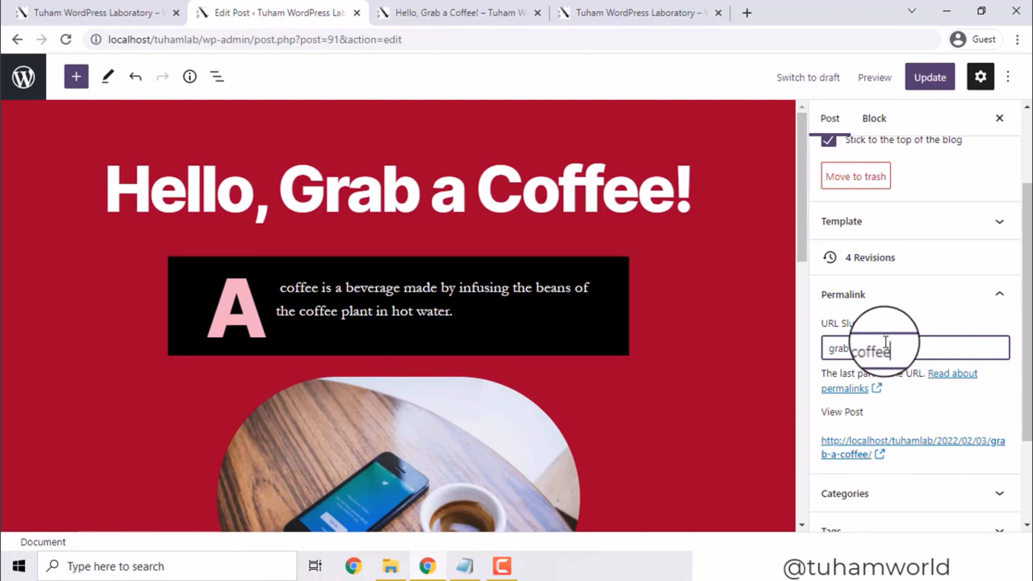
drag(1029, 322, 1030, 358)
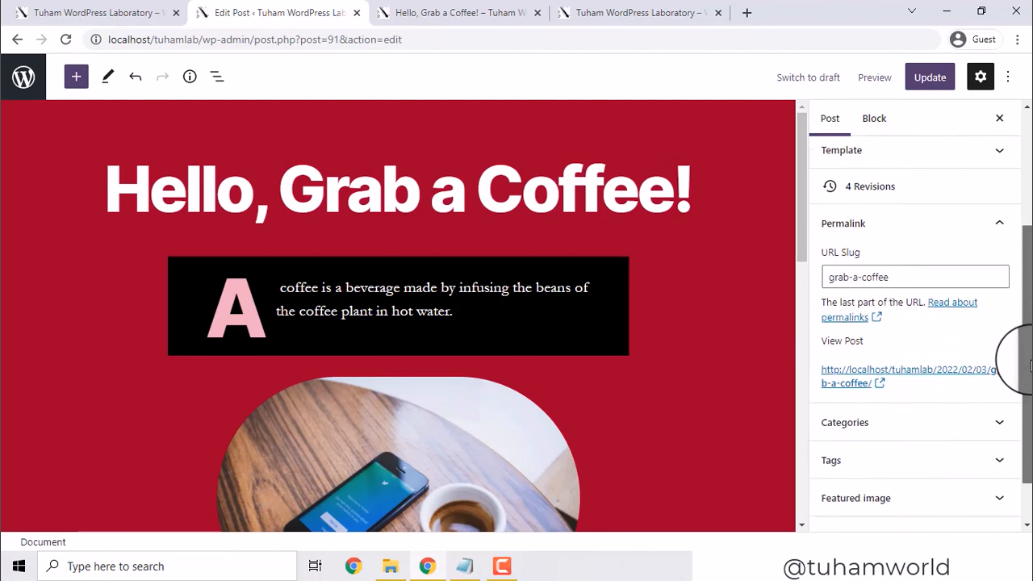
scroll(1003, 300, up, 2)
click(996, 281)
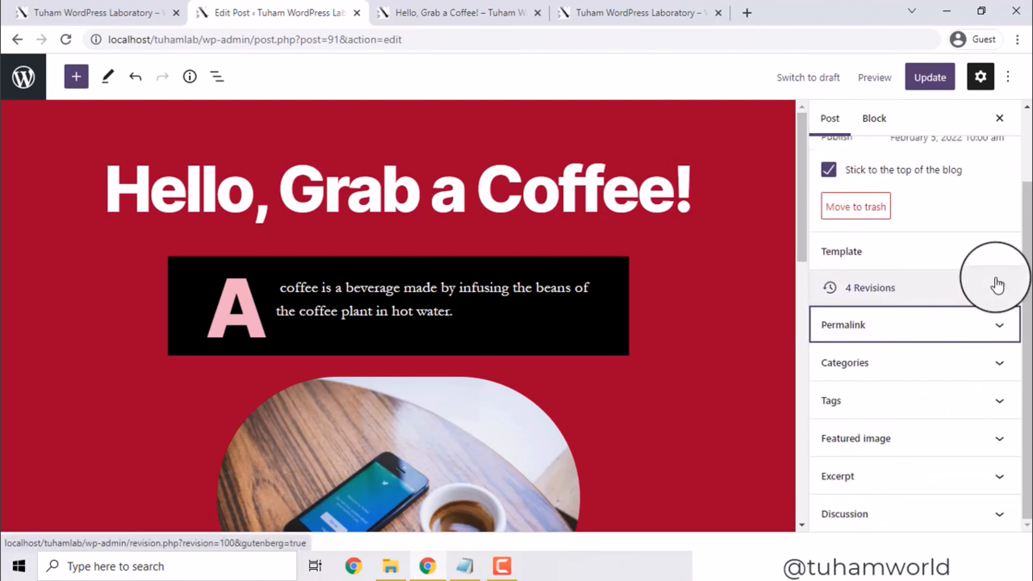
Expand the Categories panel and untick Uncategorized
click(999, 366)
drag(1026, 330, 1029, 372)
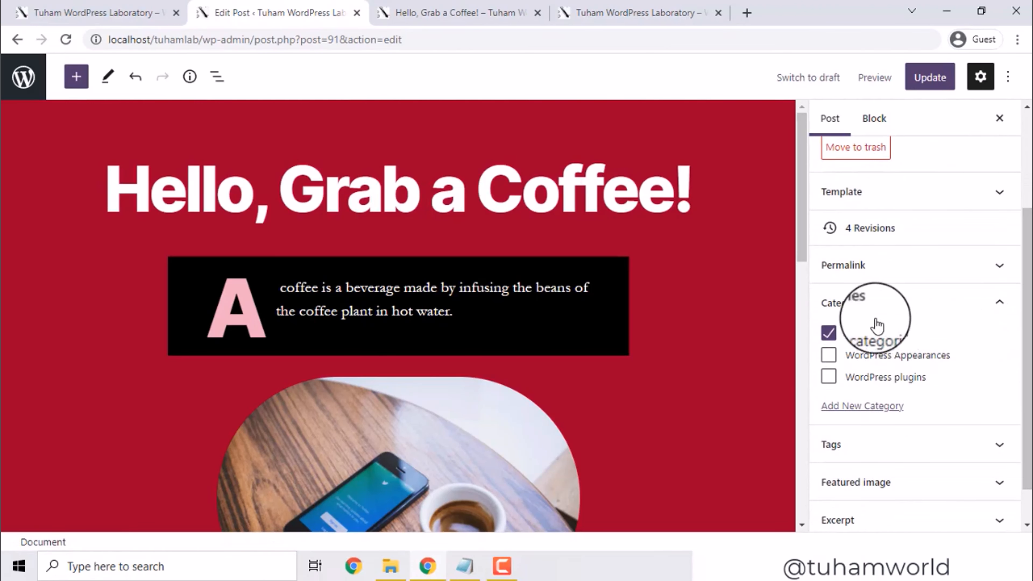
click(829, 333)
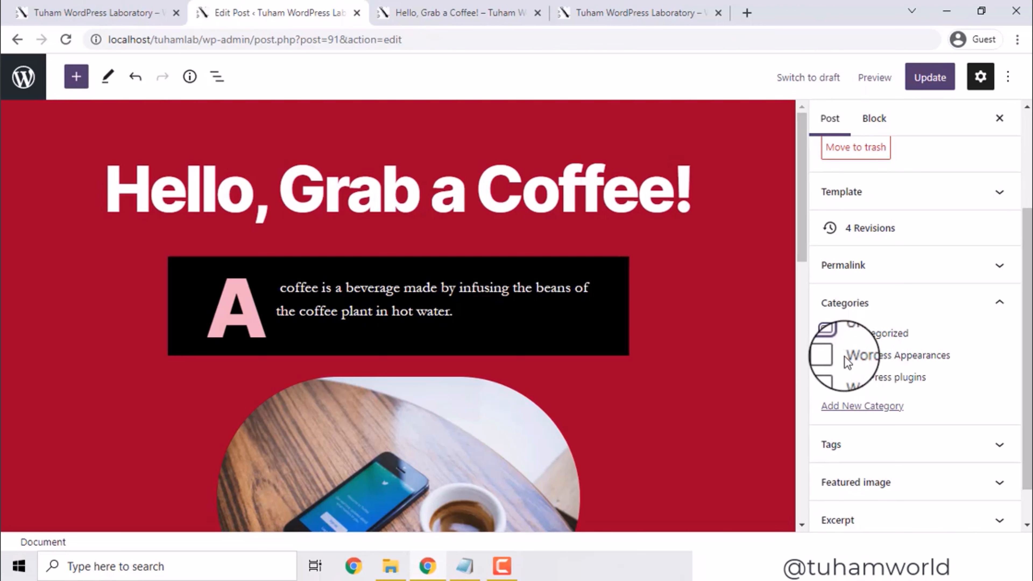
Add a new Miscellaneous category, assign it to the post, and save the update
click(862, 405)
click(861, 451)
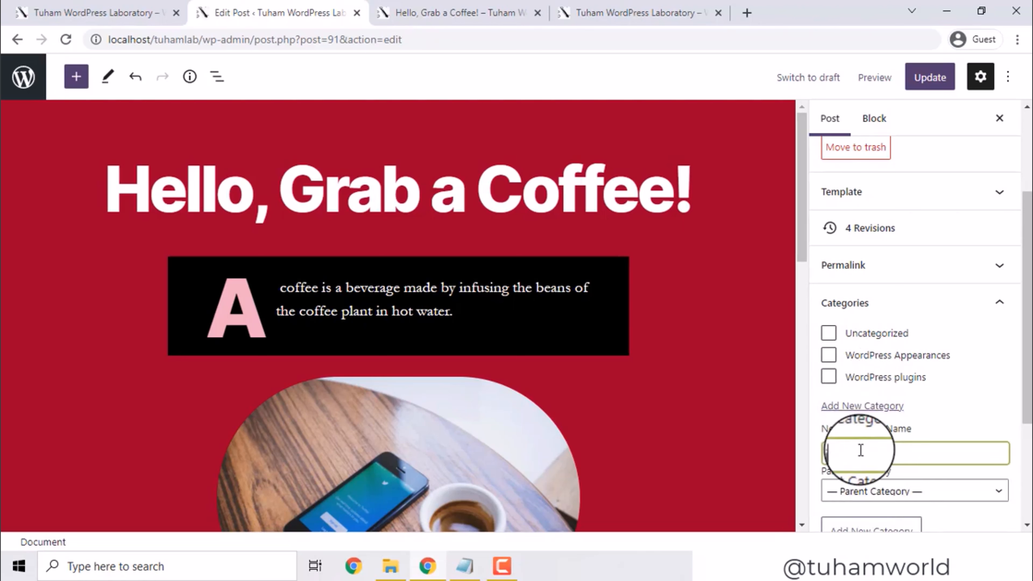
text(Lis)
text(cellan)
text(eo)
text(us)
scroll(1014, 404, down, 1)
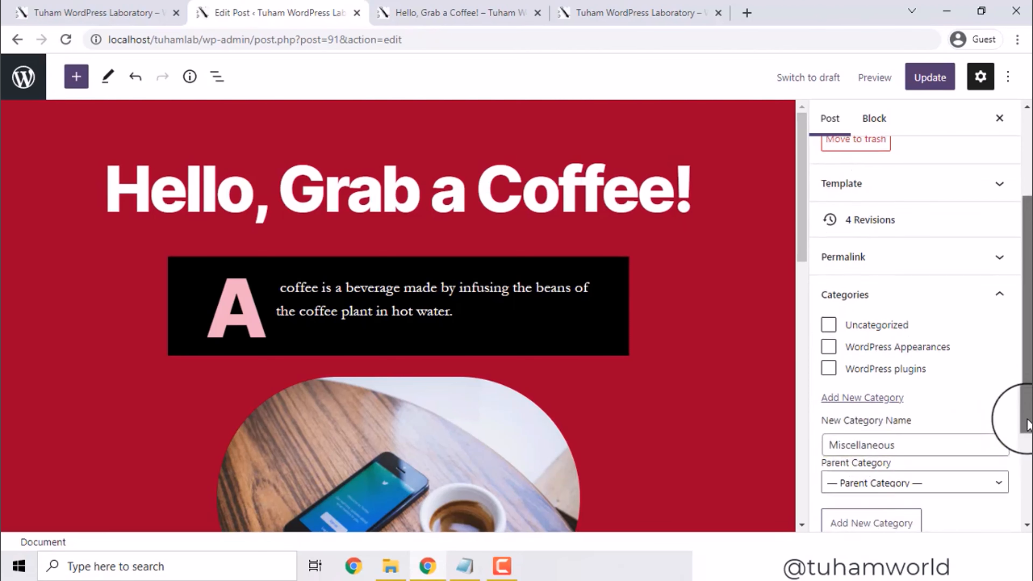
click(870, 485)
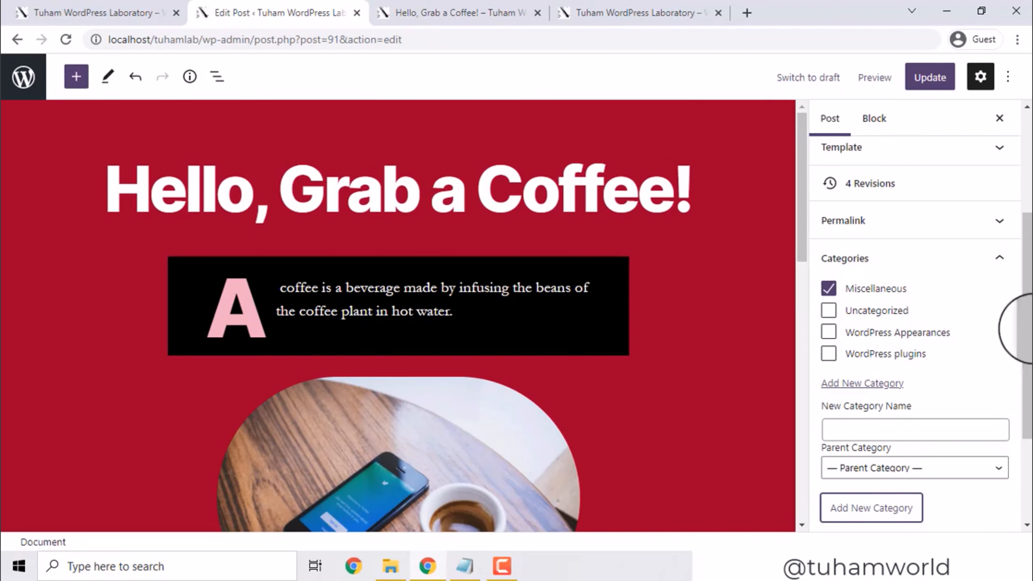
scroll(1014, 326, down, 1)
scroll(1029, 326, up, 2)
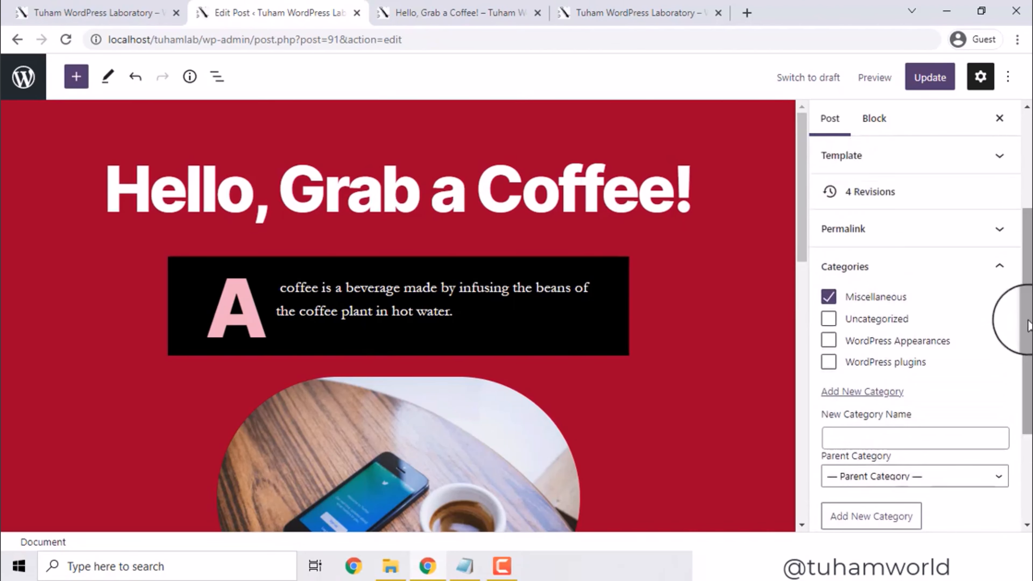
click(999, 269)
click(922, 83)
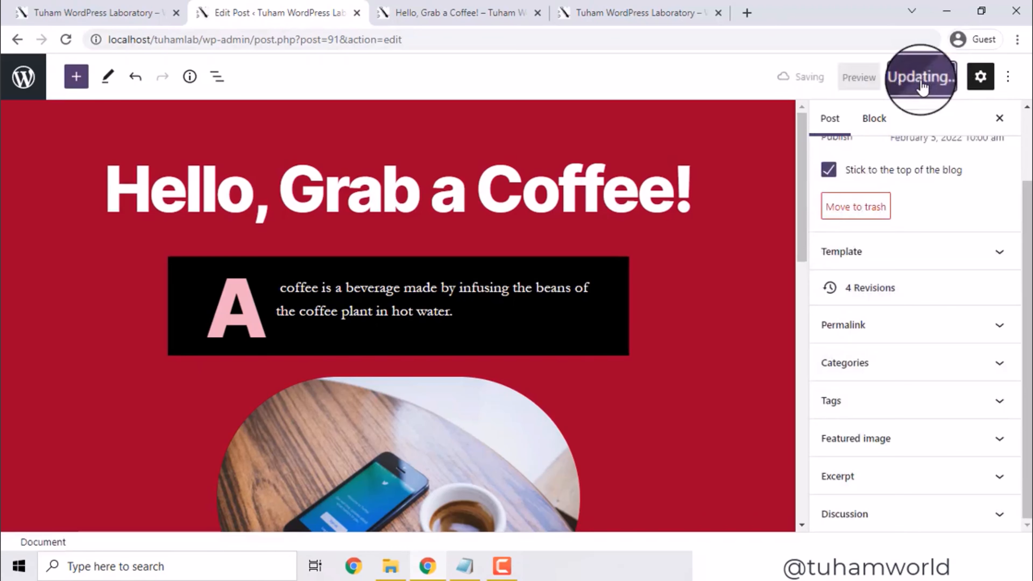
click(588, 13)
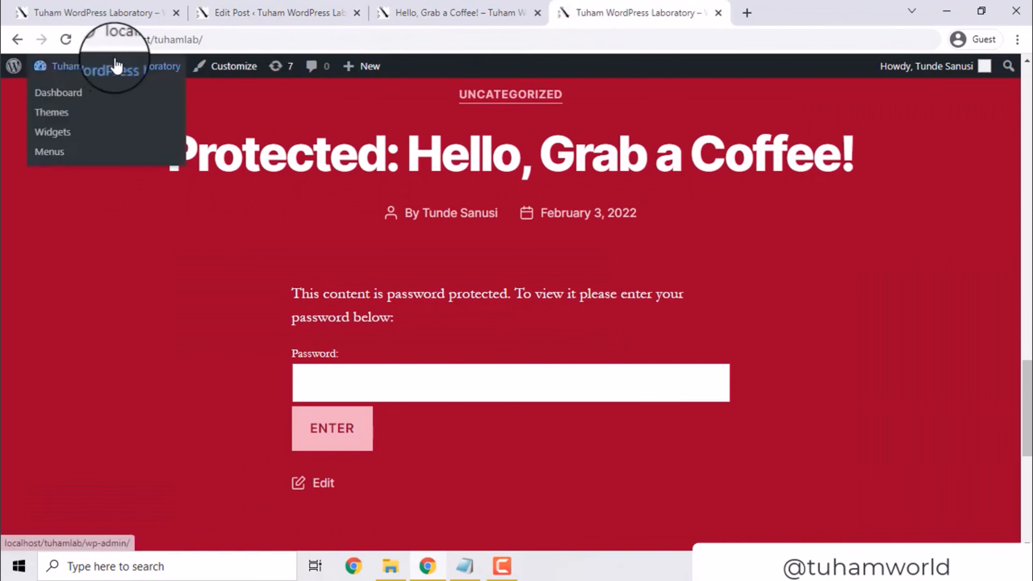
click(462, 13)
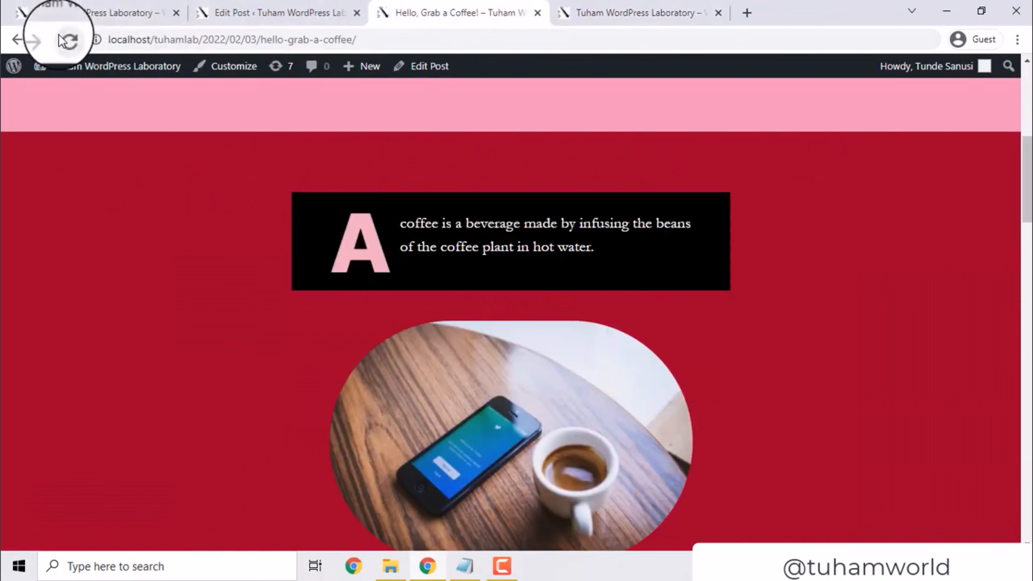
click(66, 40)
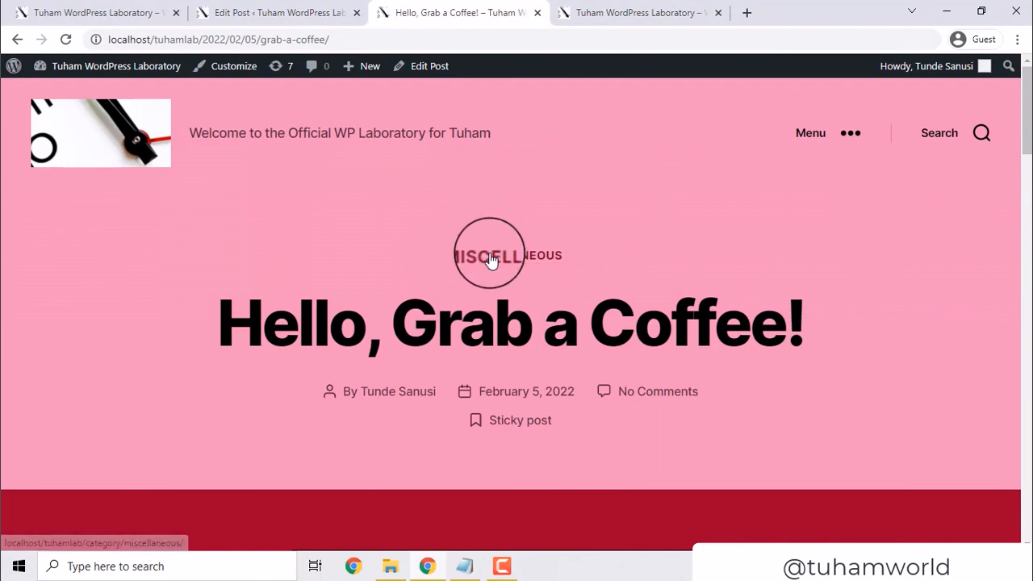
click(244, 12)
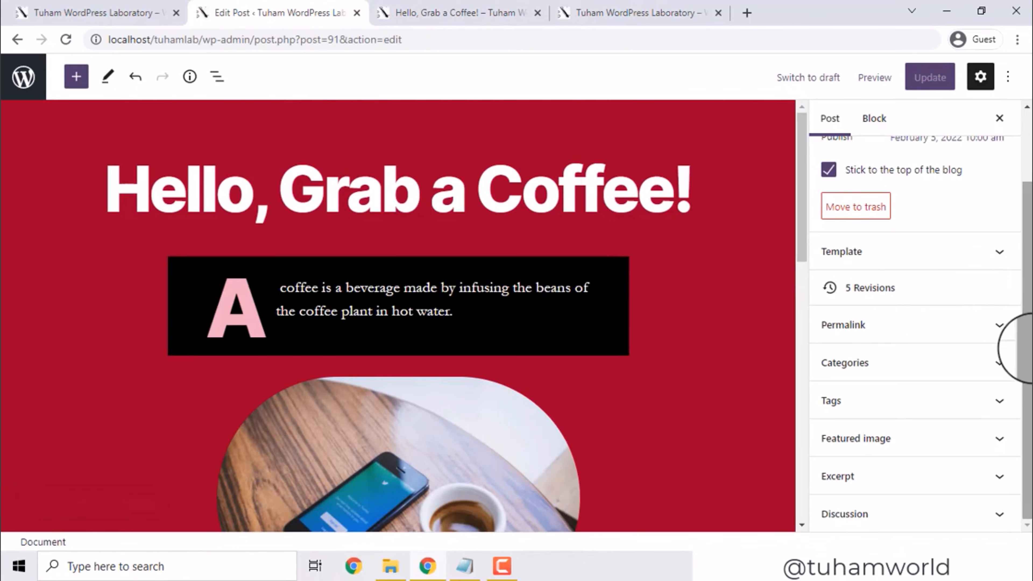
Set twitter_logo.jpg, the phone-and-coffee photo, as featured image and update the post
click(1008, 441)
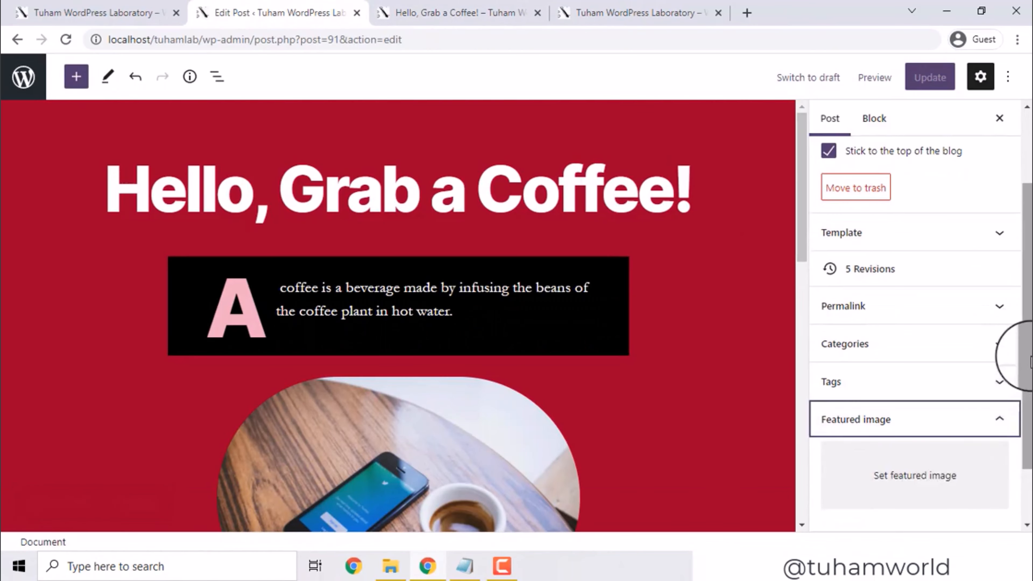
scroll(1008, 407, down, 3)
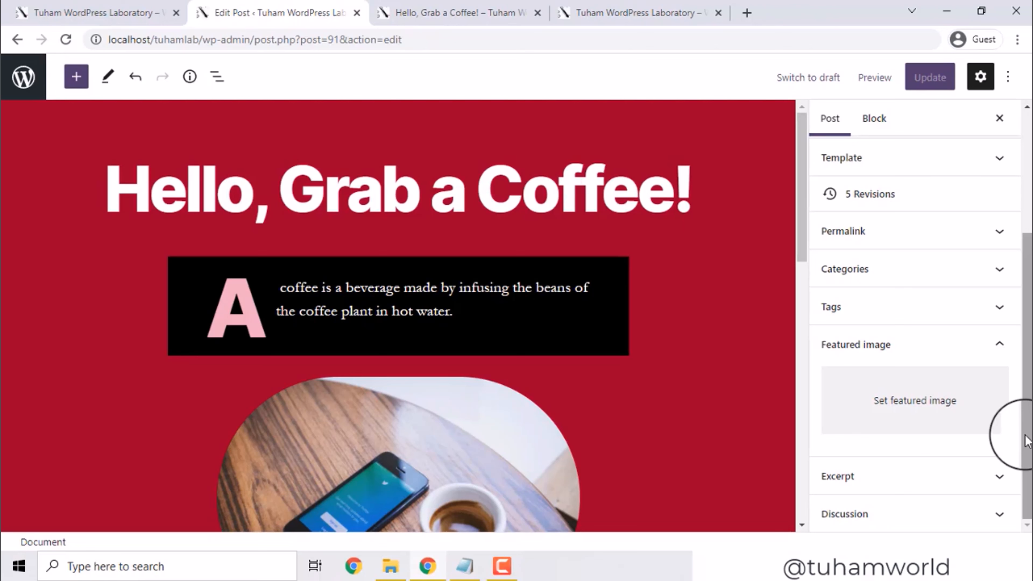
click(875, 400)
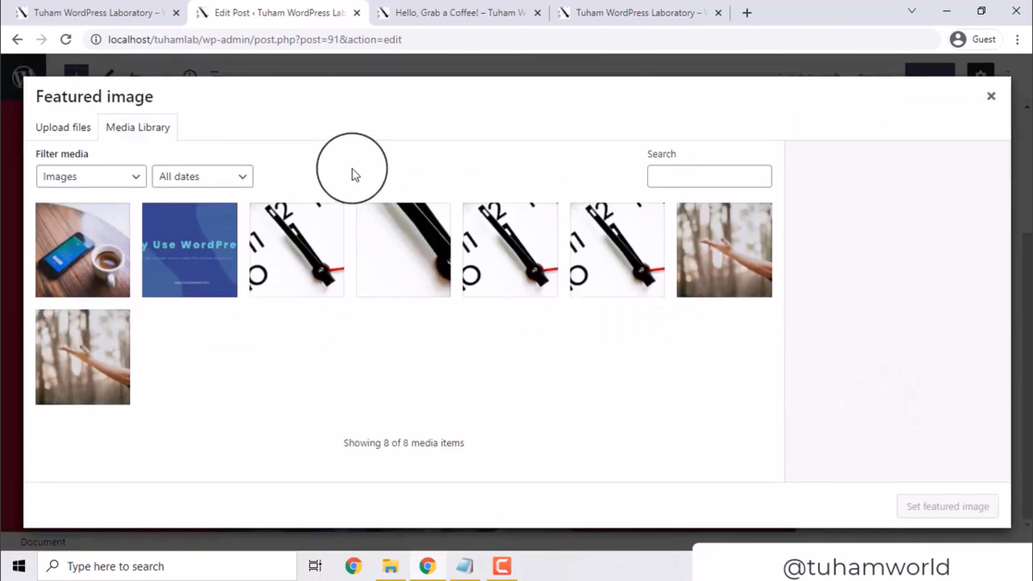
click(69, 230)
click(70, 230)
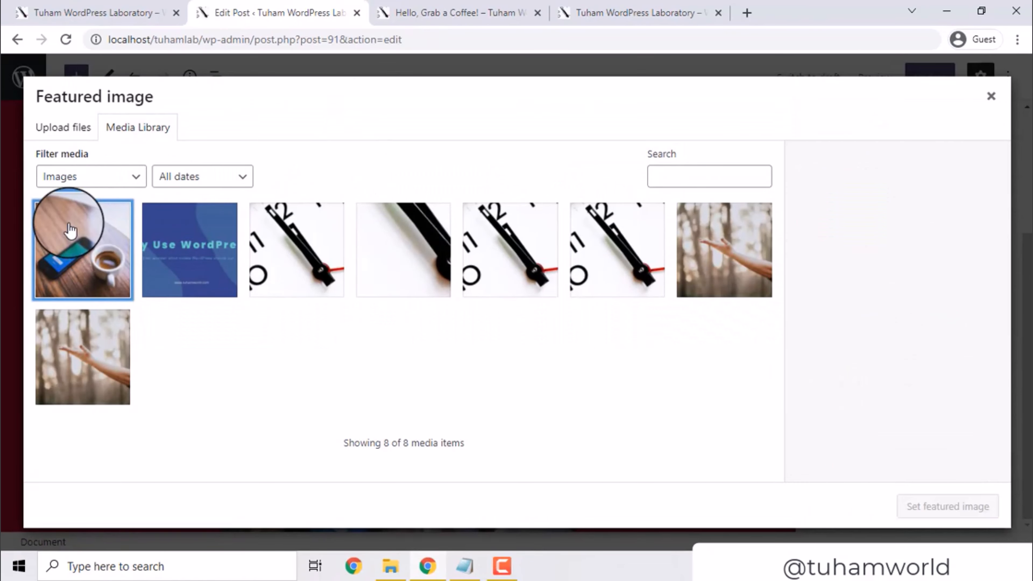
click(70, 230)
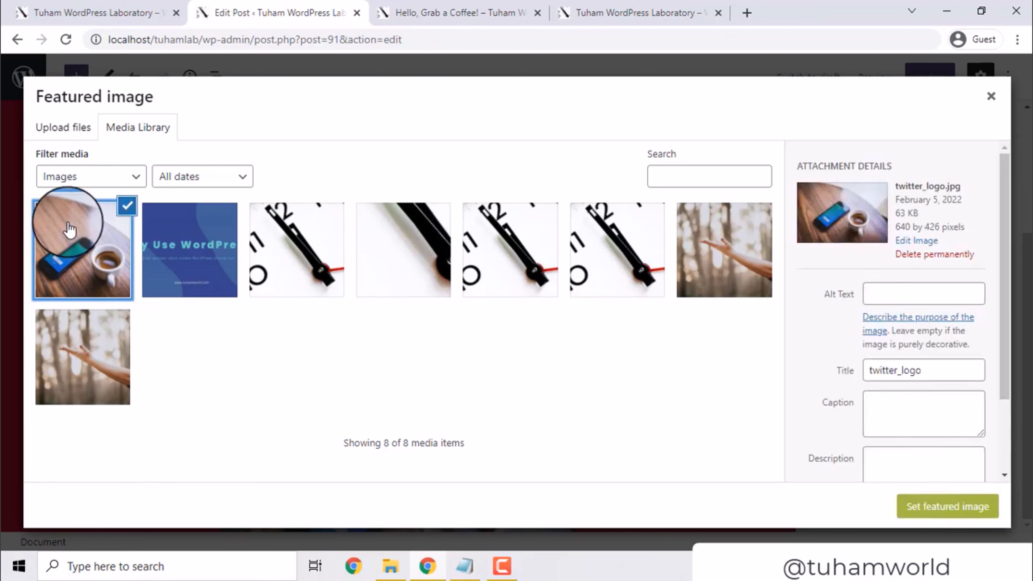
click(92, 246)
click(92, 246)
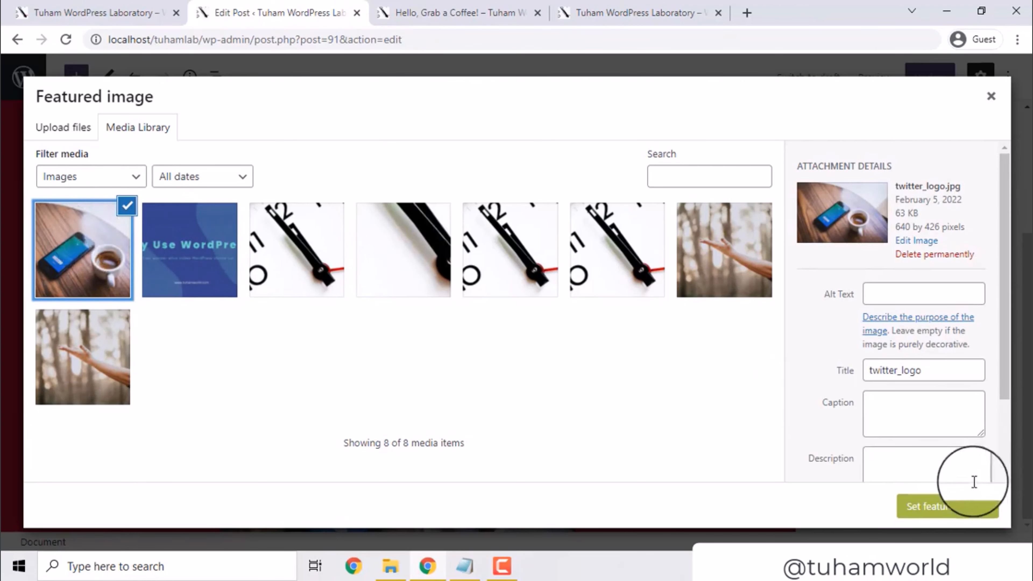
click(967, 504)
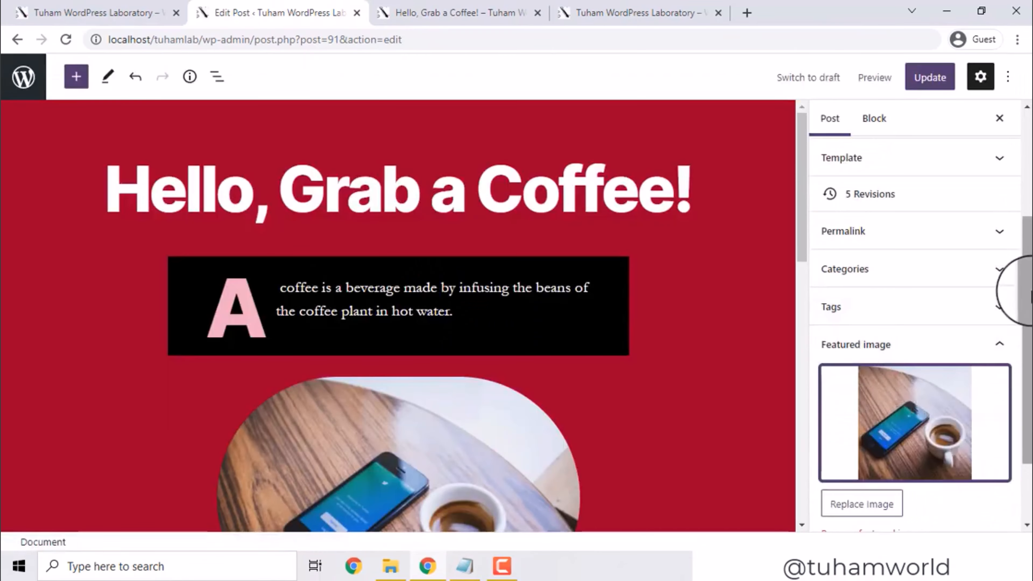
scroll(1023, 386, down, 2)
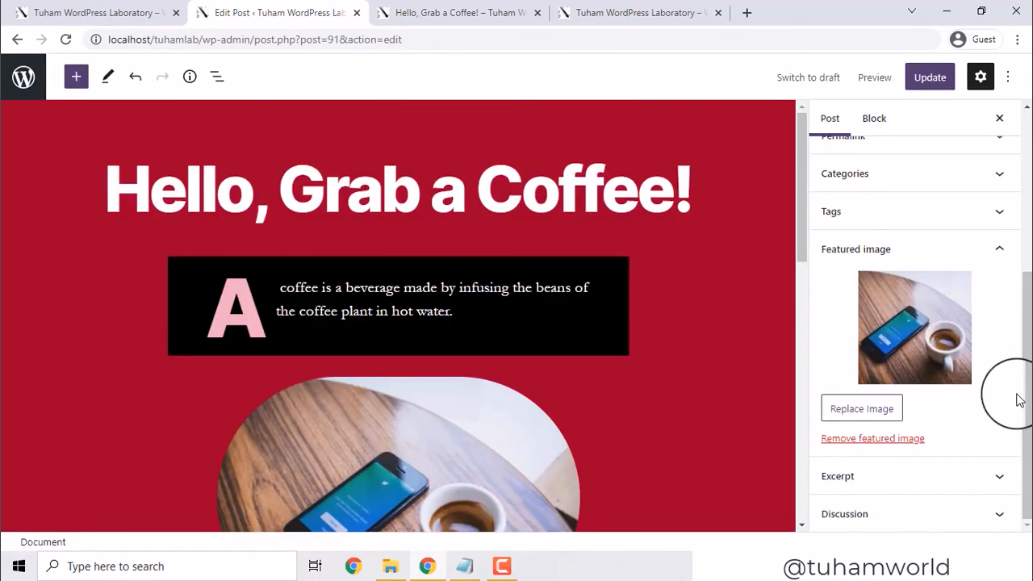
click(931, 90)
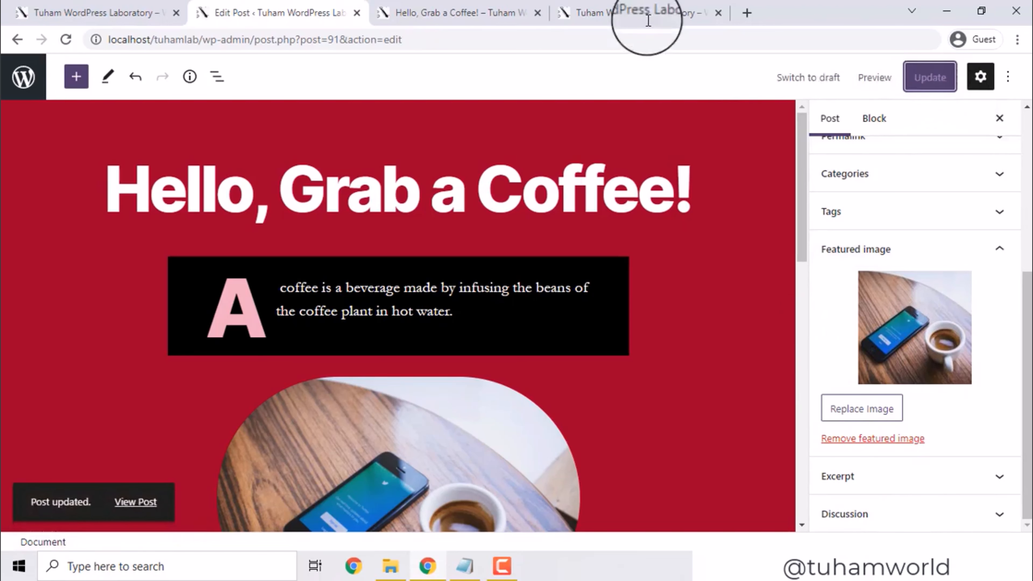
In the Discussion panel, toggle Allow comments off and on, leaving comments and pingbacks allowed
click(159, 503)
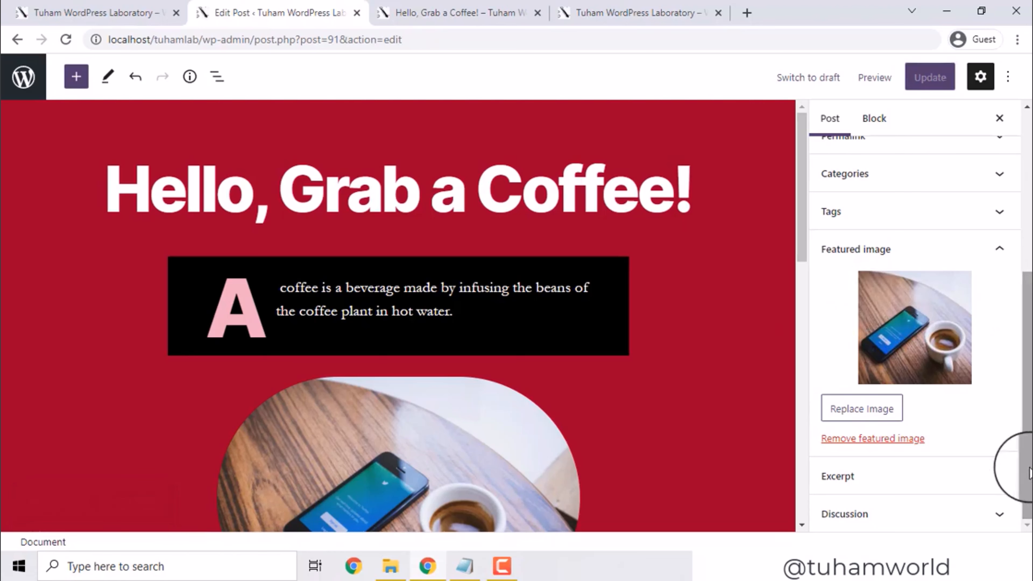
click(996, 512)
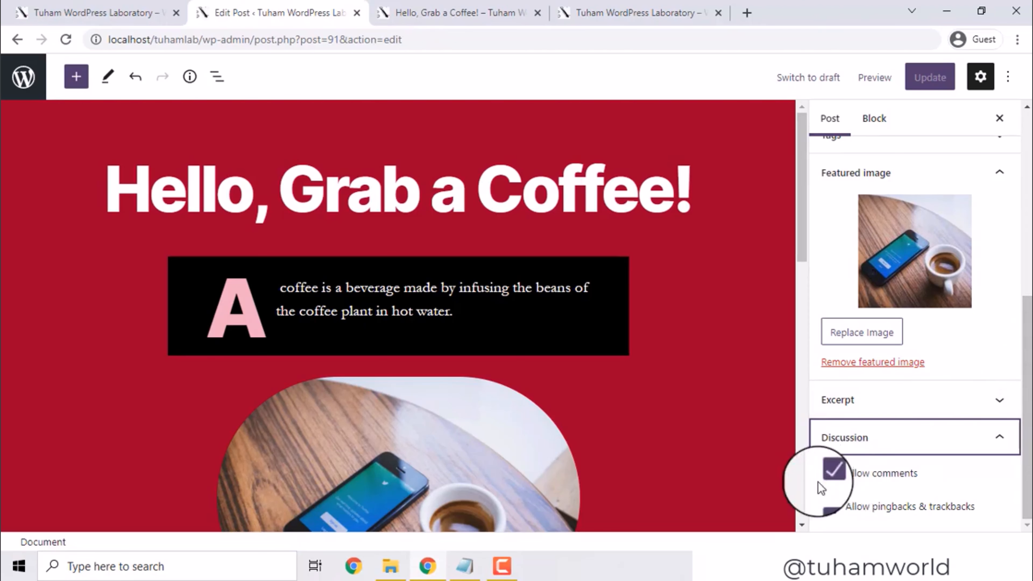
click(825, 471)
click(827, 476)
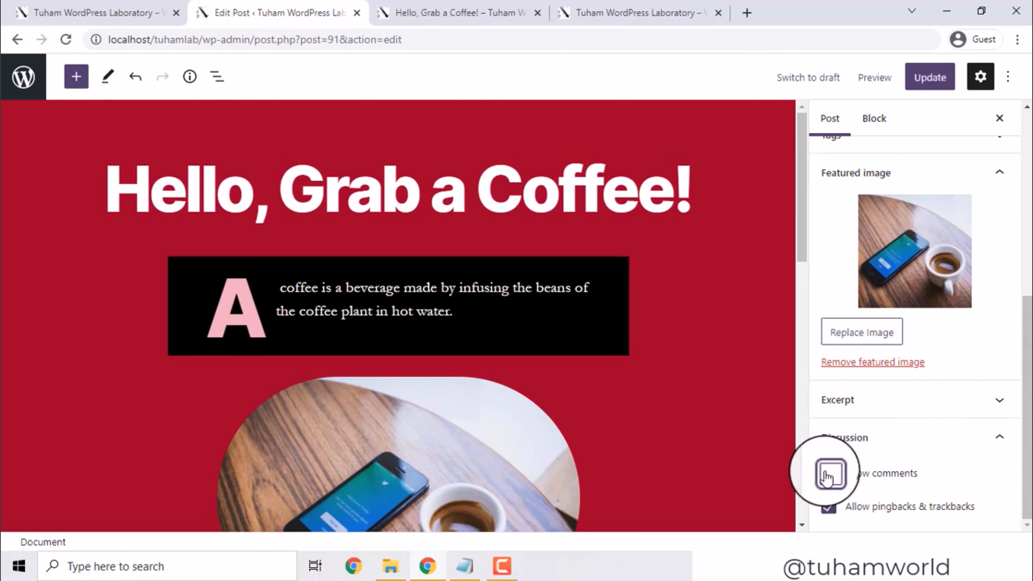
click(827, 477)
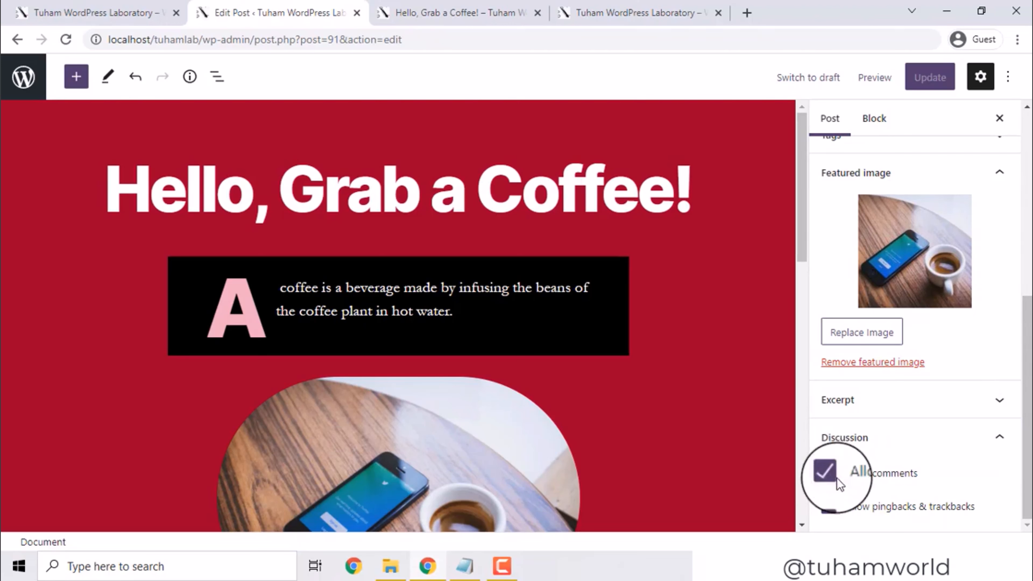
click(824, 476)
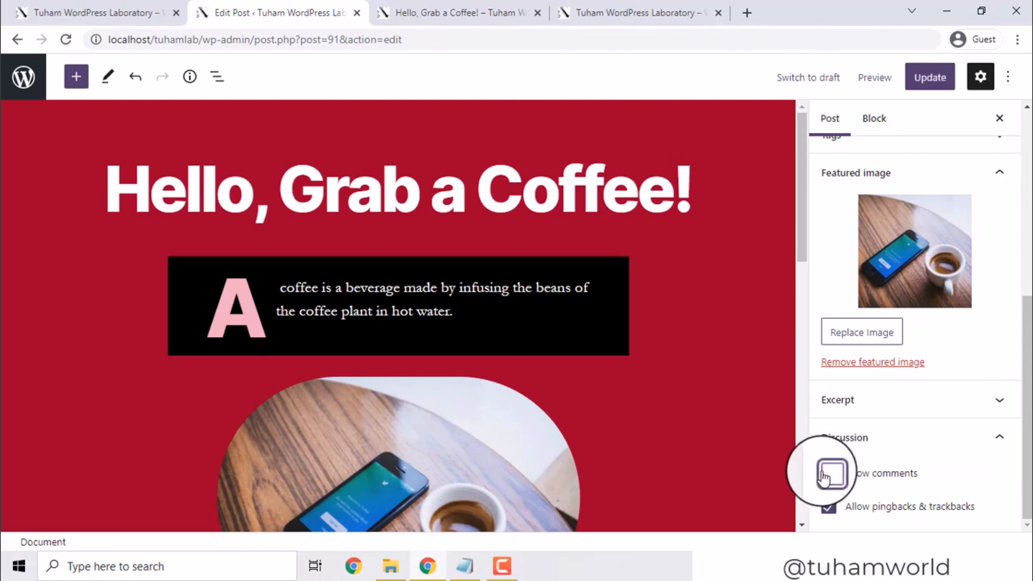
click(825, 476)
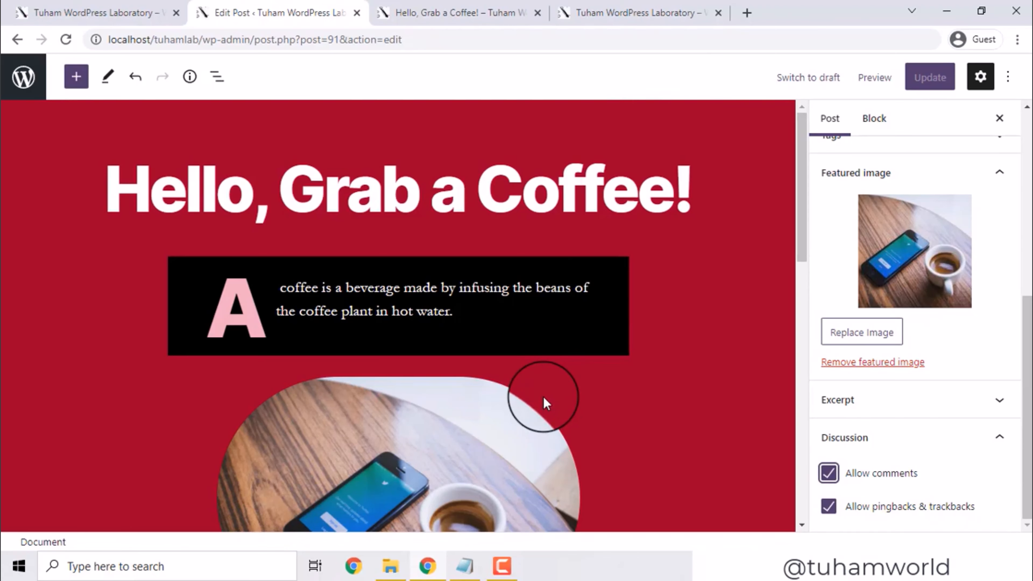
In NOTES - Copy, add an 'Email - ' line with the contact's e-mail address under the paragraph
click(468, 564)
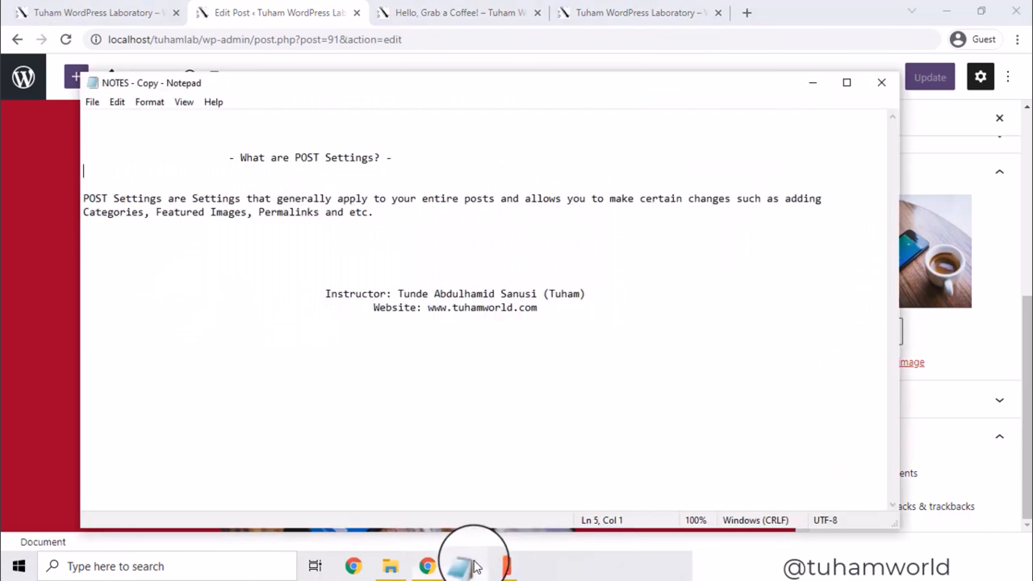
click(473, 242)
key(Return)
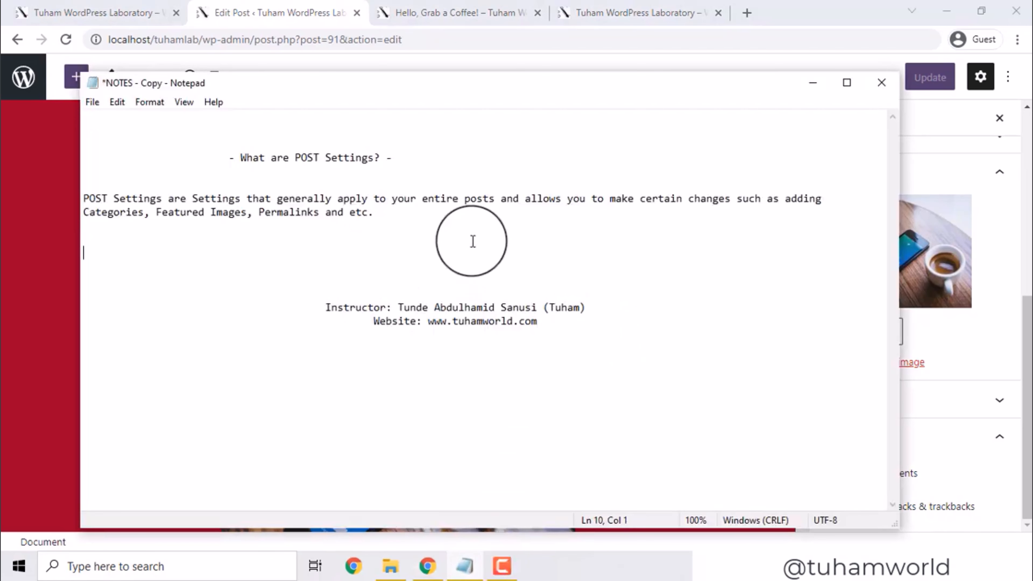
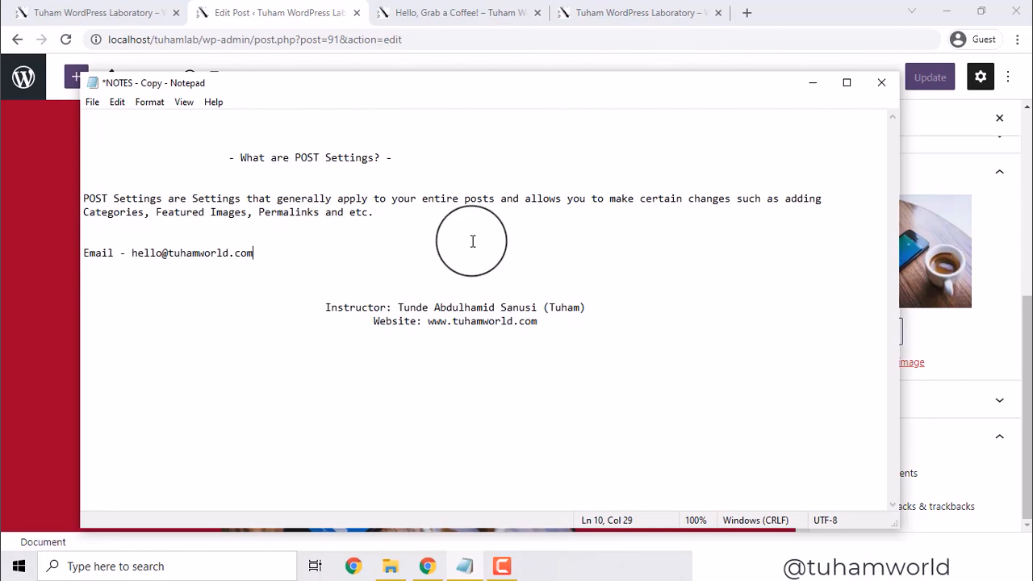